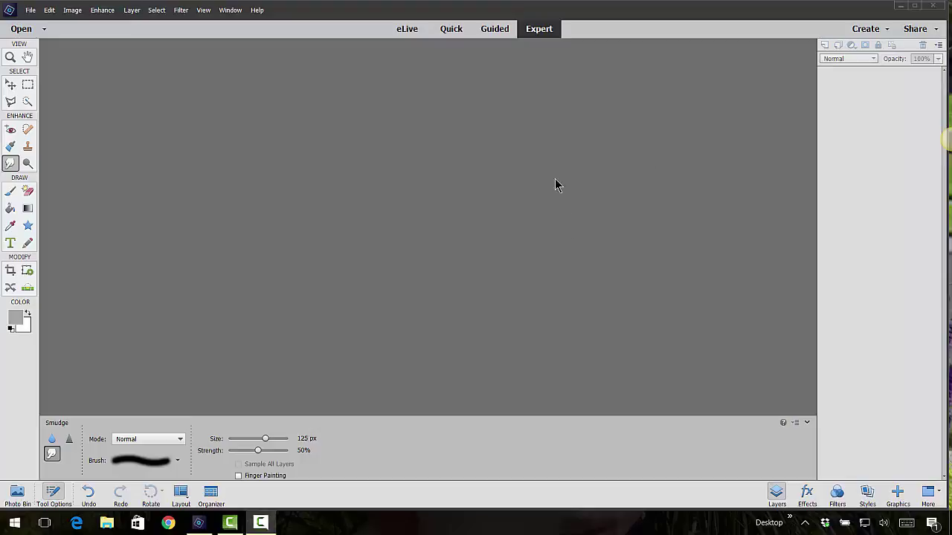
# Open dt_denver19.JPG from the 17crop-rotate folder.
pyautogui.click(30, 10)
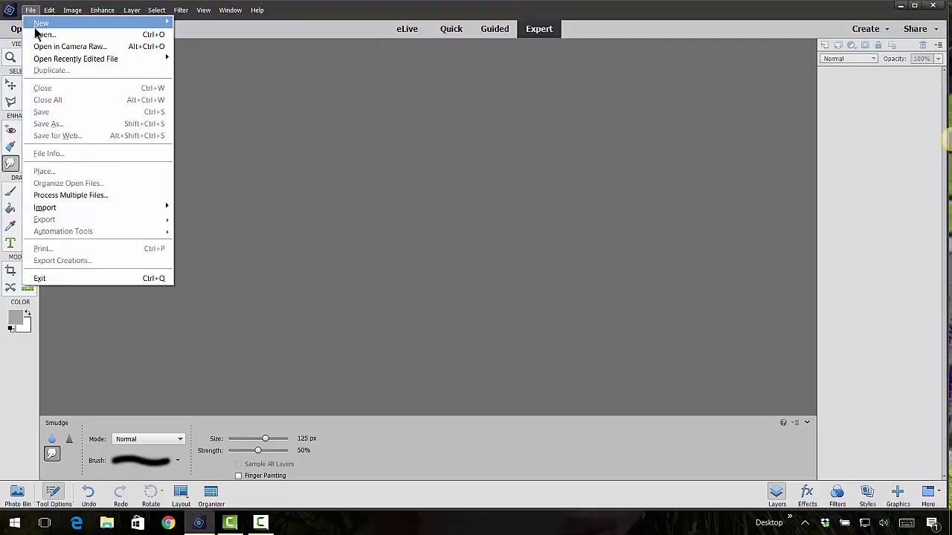
pyautogui.click(41, 35)
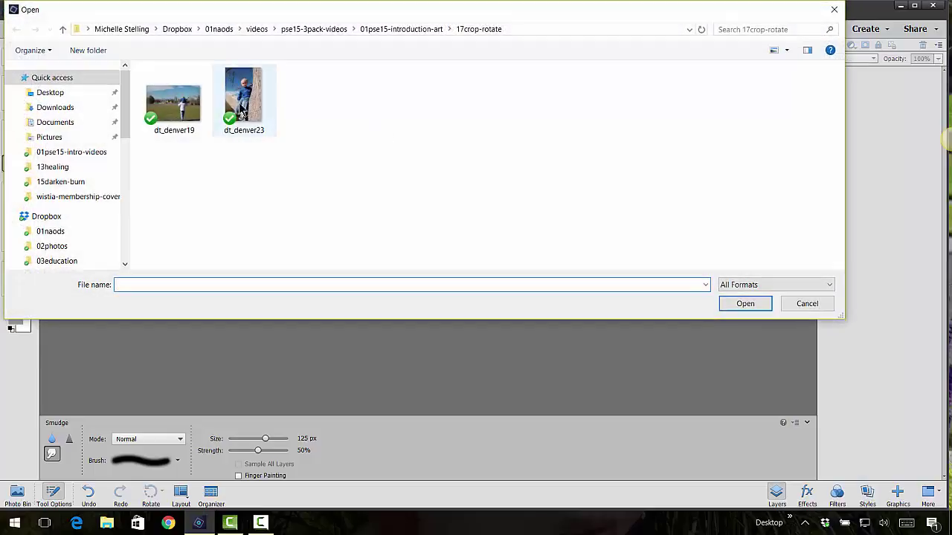
pyautogui.click(173, 112)
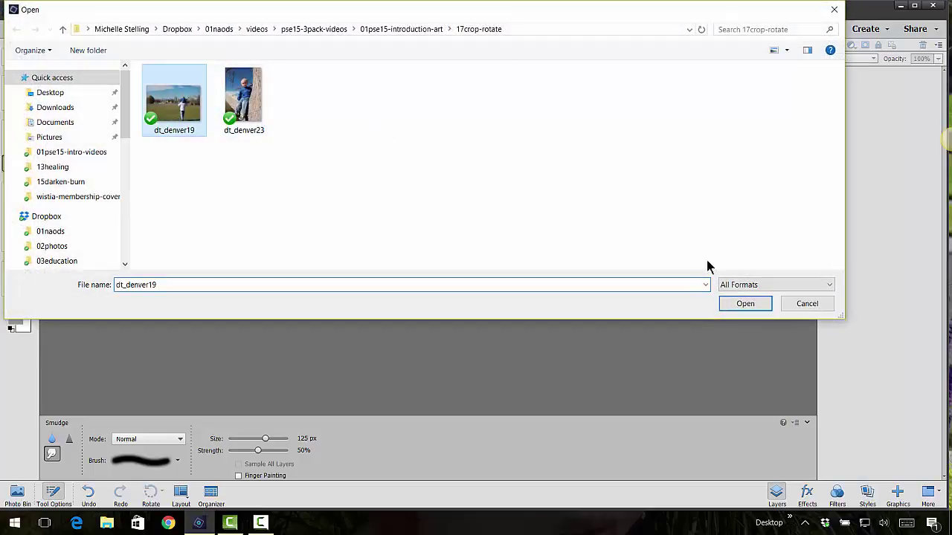
pyautogui.click(741, 305)
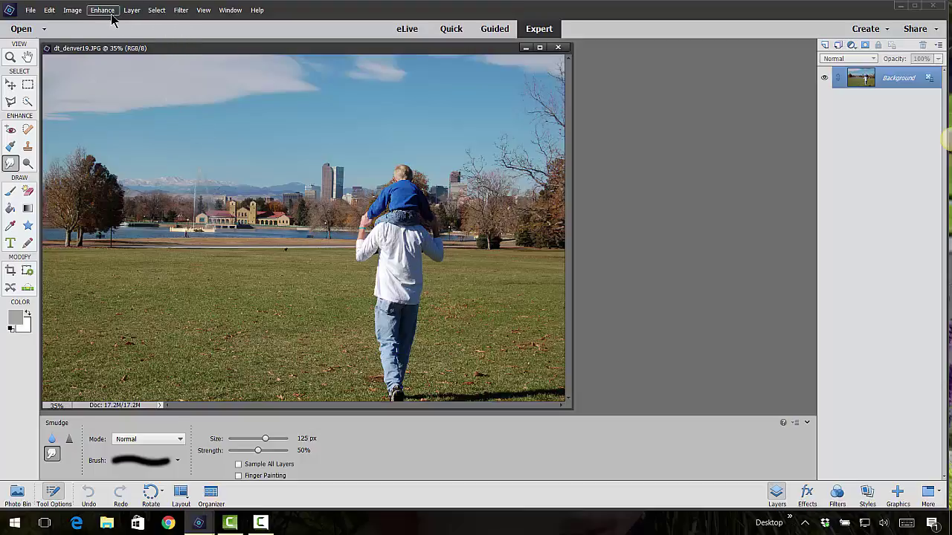
# Rotate the photo 90° left, then 90° right, then 180°.
pyautogui.click(73, 13)
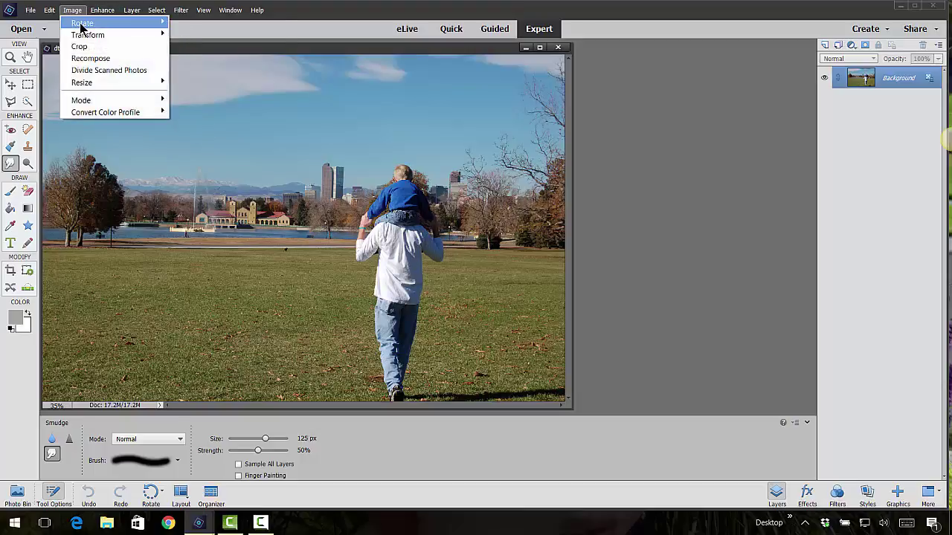
pyautogui.moveTo(82, 24)
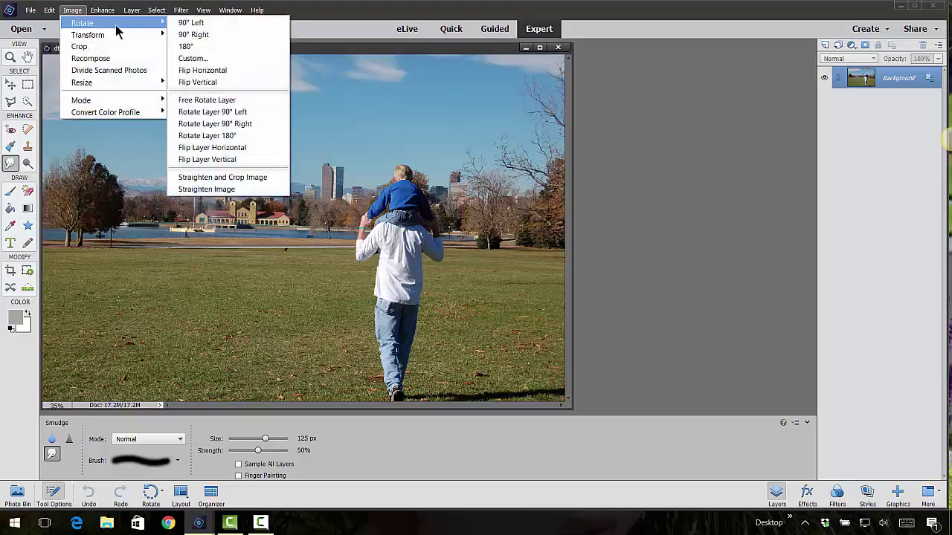
pyautogui.click(201, 23)
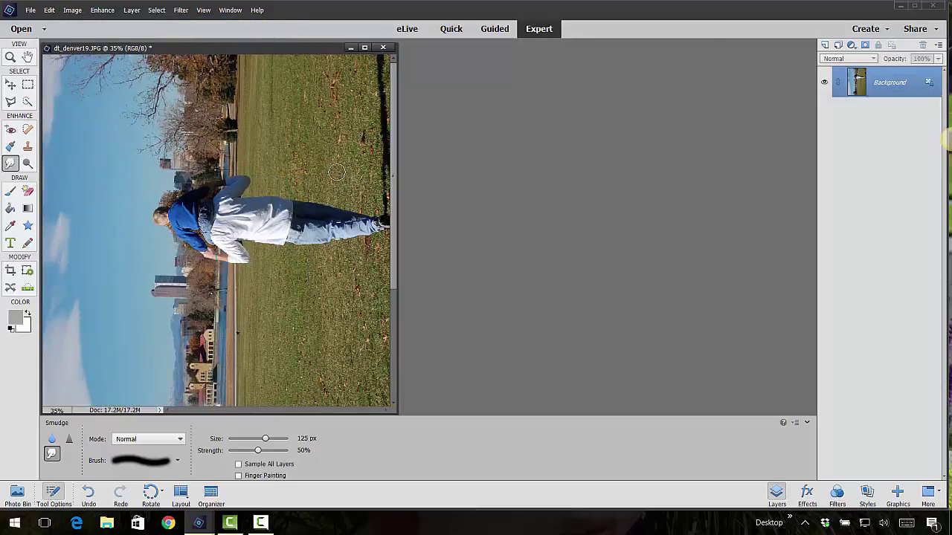
pyautogui.click(78, 14)
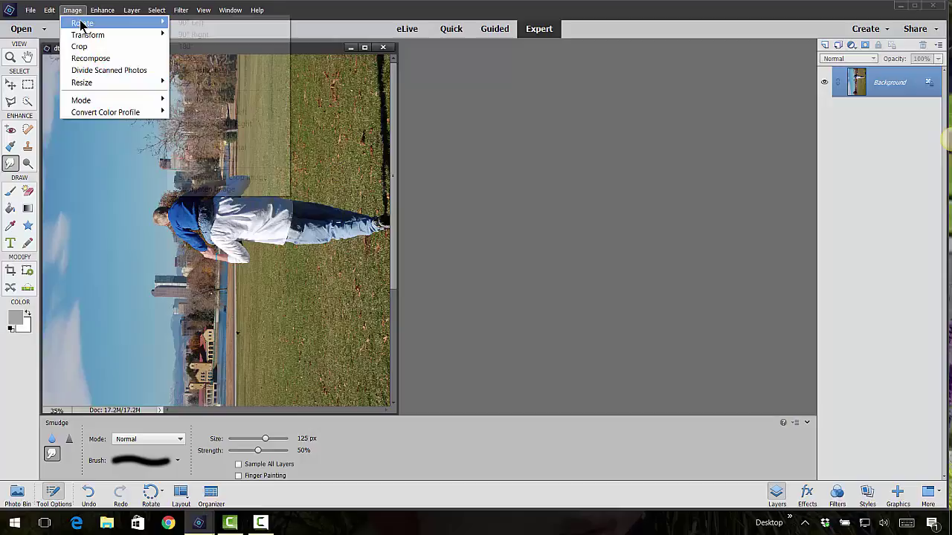
pyautogui.moveTo(82, 23)
pyautogui.click(197, 35)
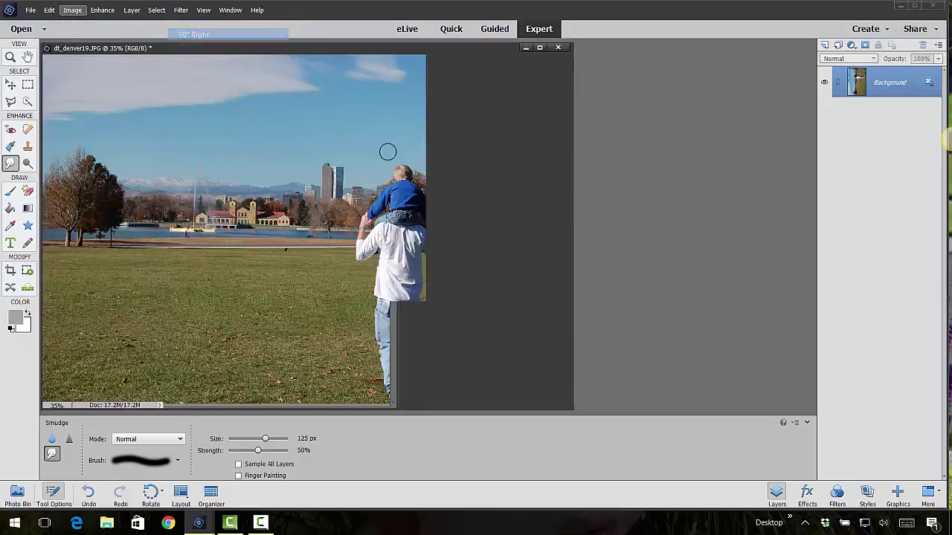
pyautogui.click(71, 11)
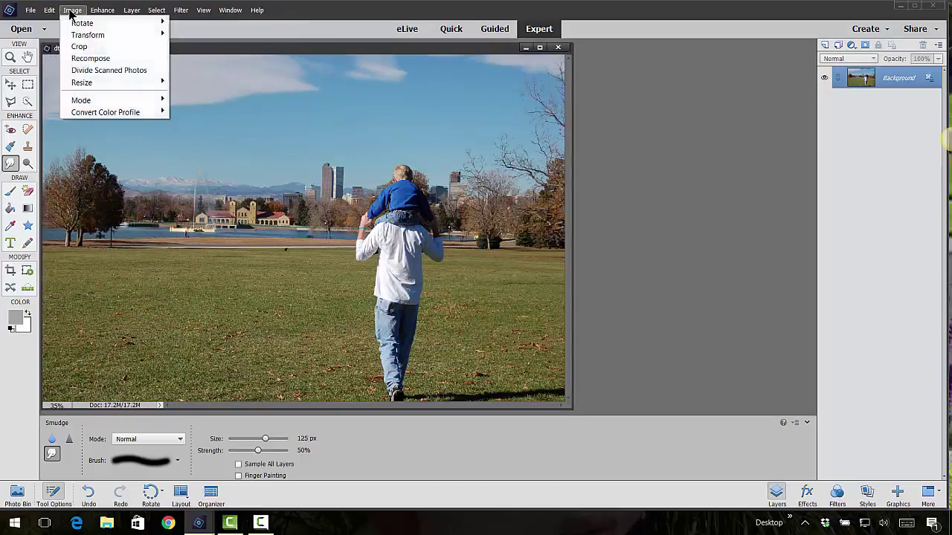
pyautogui.moveTo(81, 23)
pyautogui.click(220, 46)
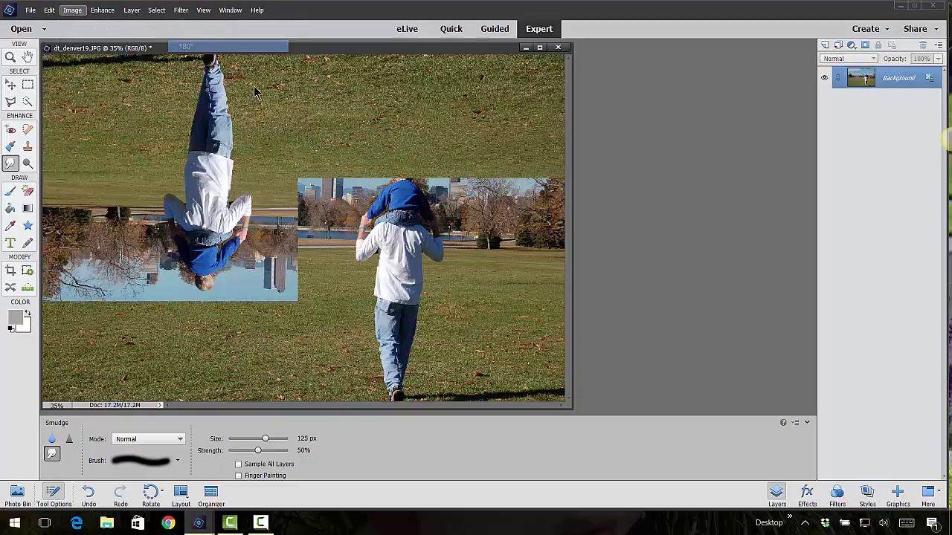
# Cancel the Custom rotation dialog, then flip the photo vertically.
pyautogui.click(77, 14)
pyautogui.moveTo(80, 22)
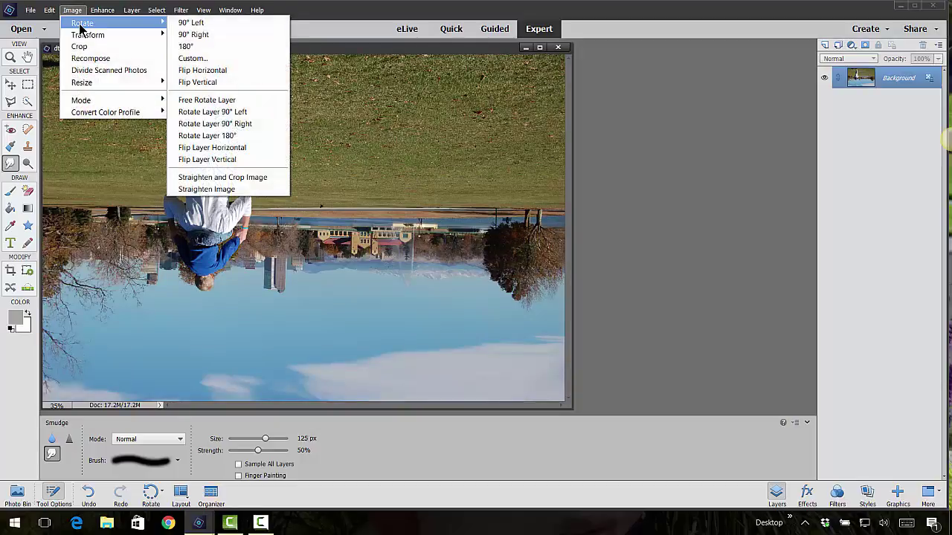
pyautogui.click(203, 60)
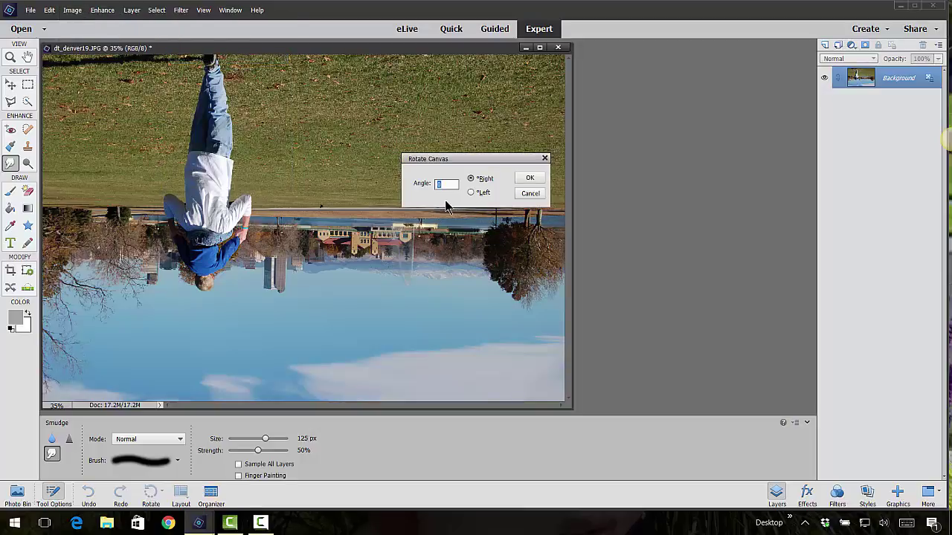
pyautogui.click(530, 193)
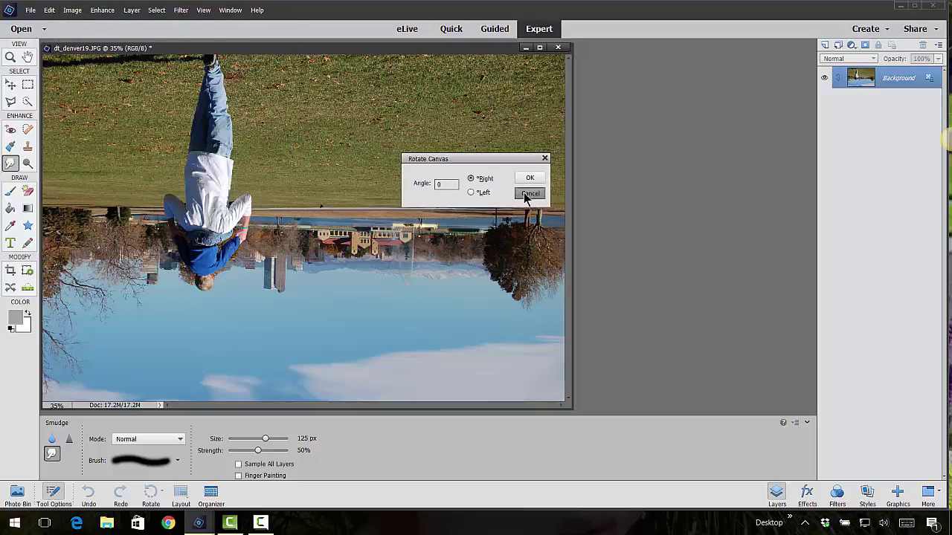
pyautogui.click(72, 11)
pyautogui.moveTo(85, 27)
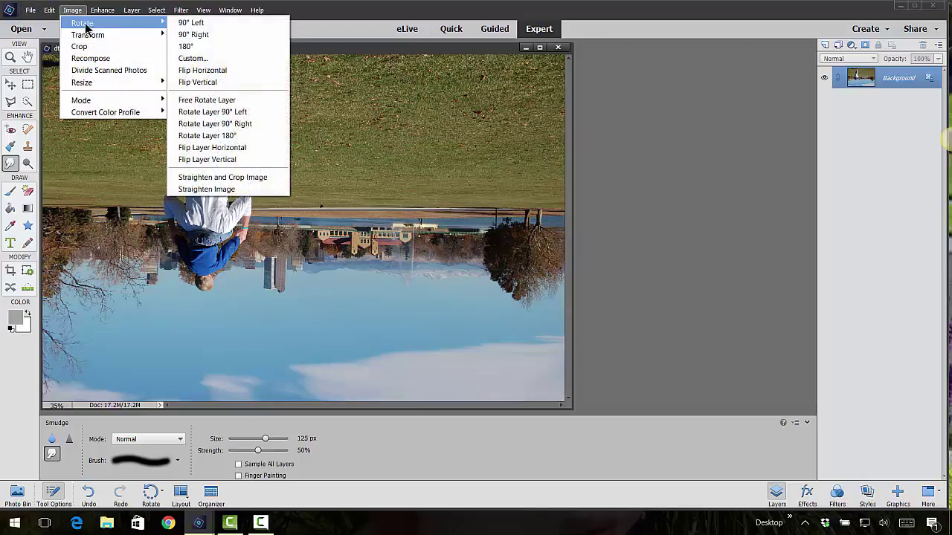
pyautogui.click(198, 83)
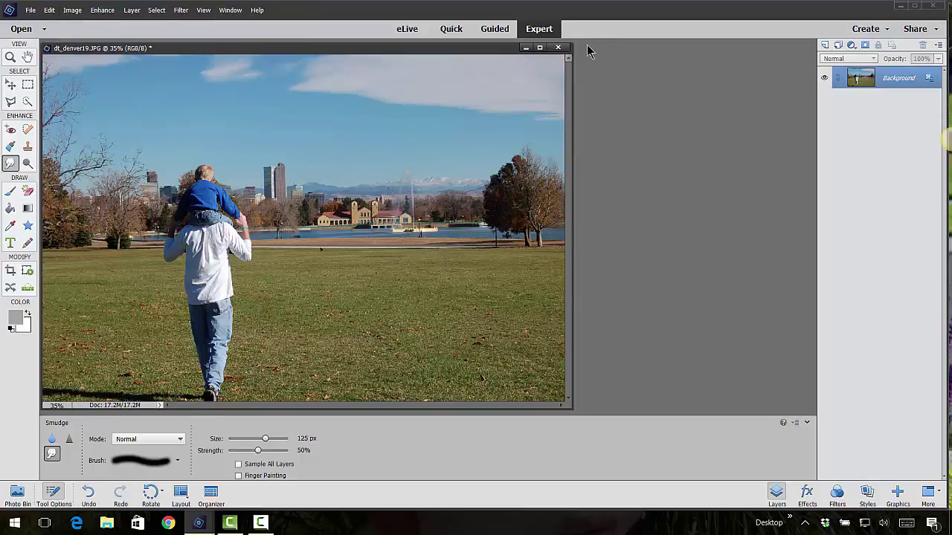
# Close the photo without saving, reopen dt_denver19, and select the Crop tool.
pyautogui.click(559, 48)
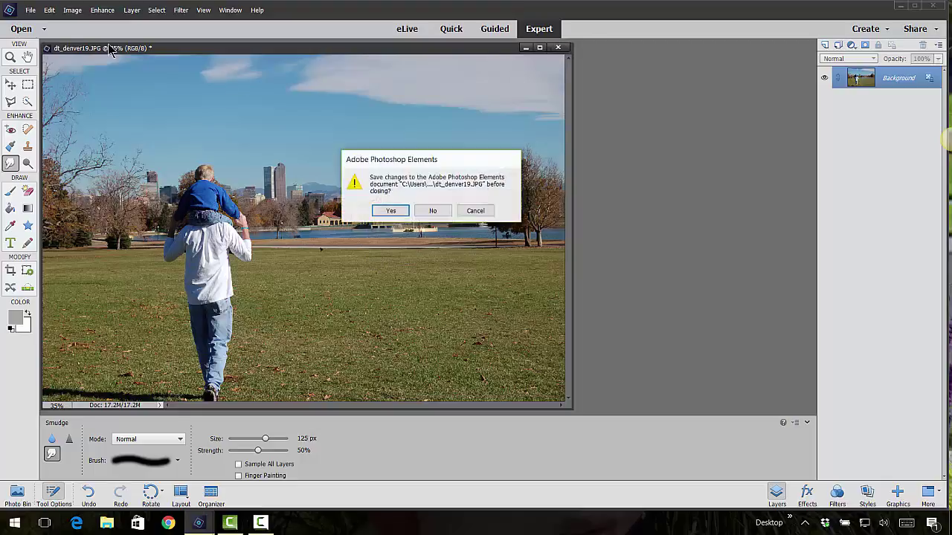
pyautogui.click(433, 211)
pyautogui.click(31, 10)
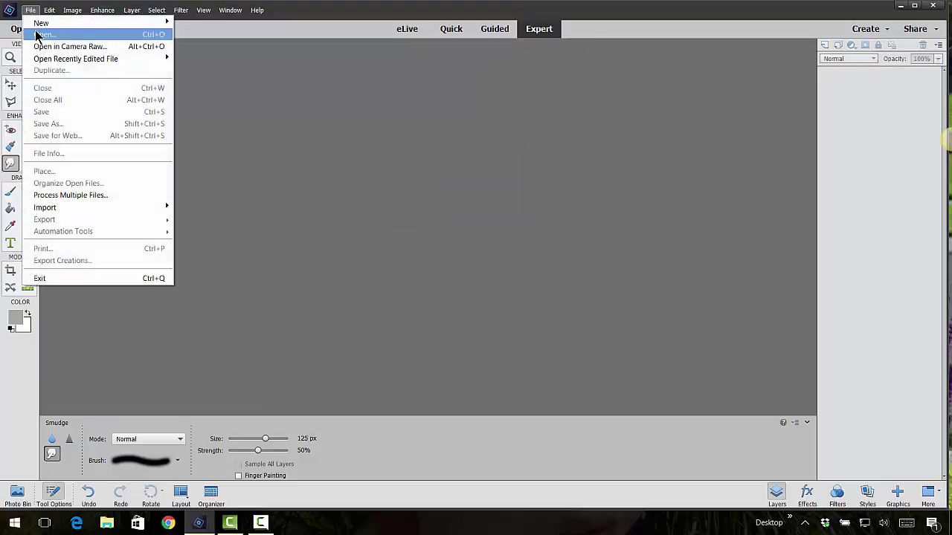
pyautogui.click(60, 34)
pyautogui.click(174, 104)
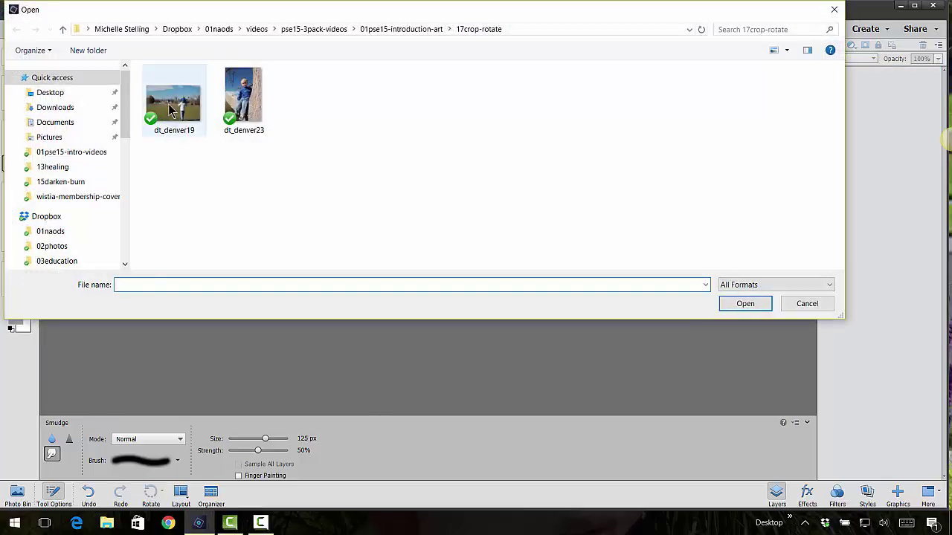
pyautogui.click(727, 304)
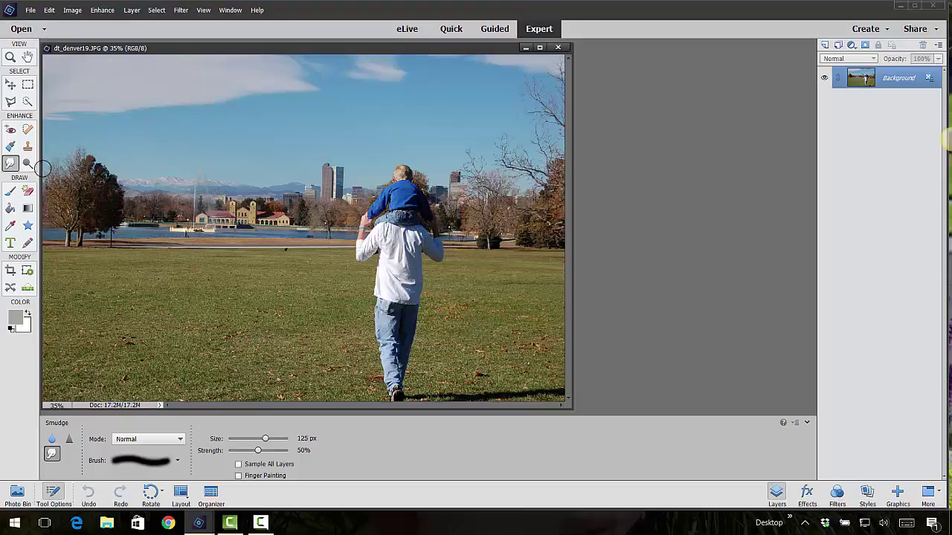
pyautogui.click(11, 271)
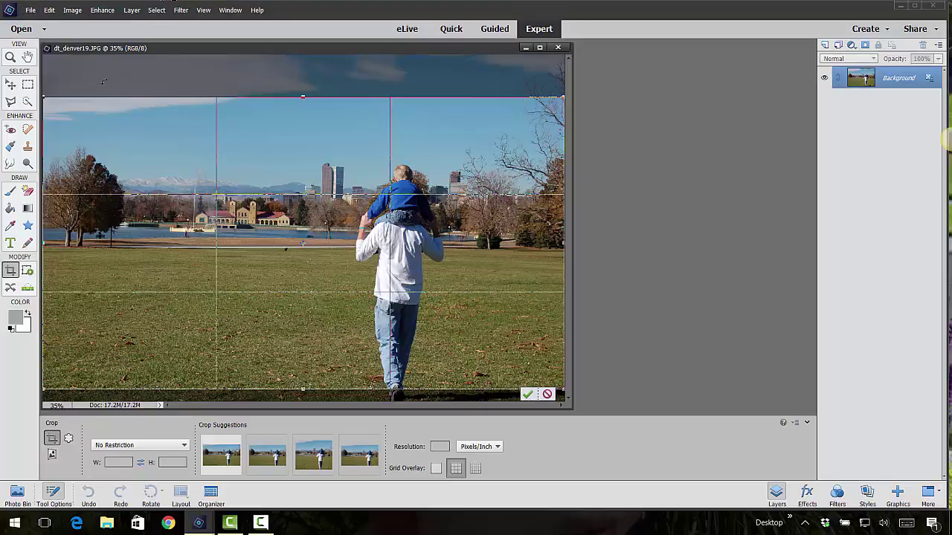
# Cancel the pending crop and uncheck Enable Crop Pre-Selection in General preferences.
pyautogui.press('Escape')
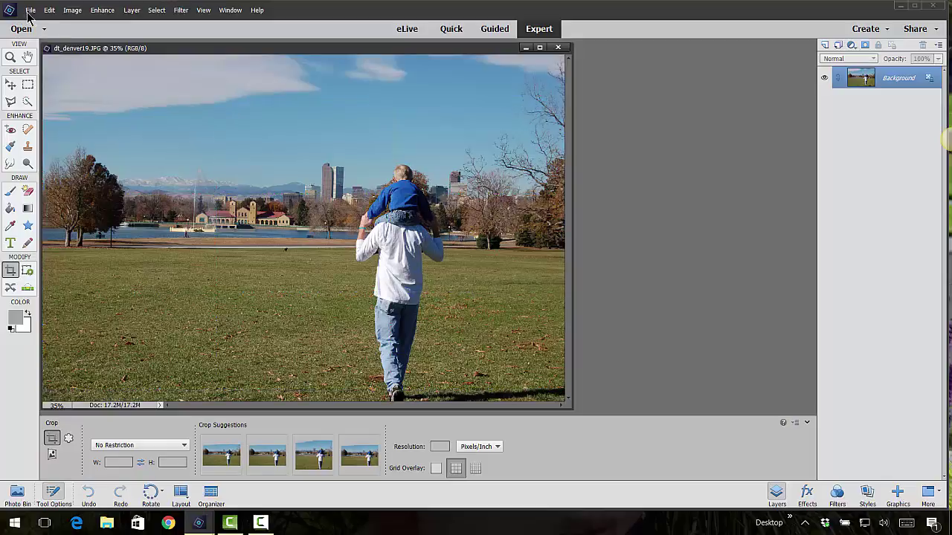
pyautogui.click(50, 11)
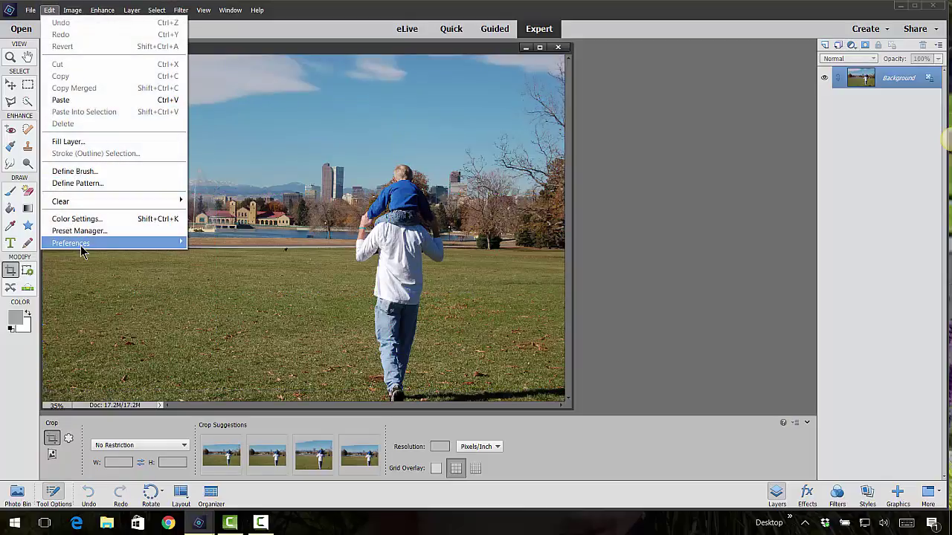
pyautogui.moveTo(135, 253)
pyautogui.click(210, 243)
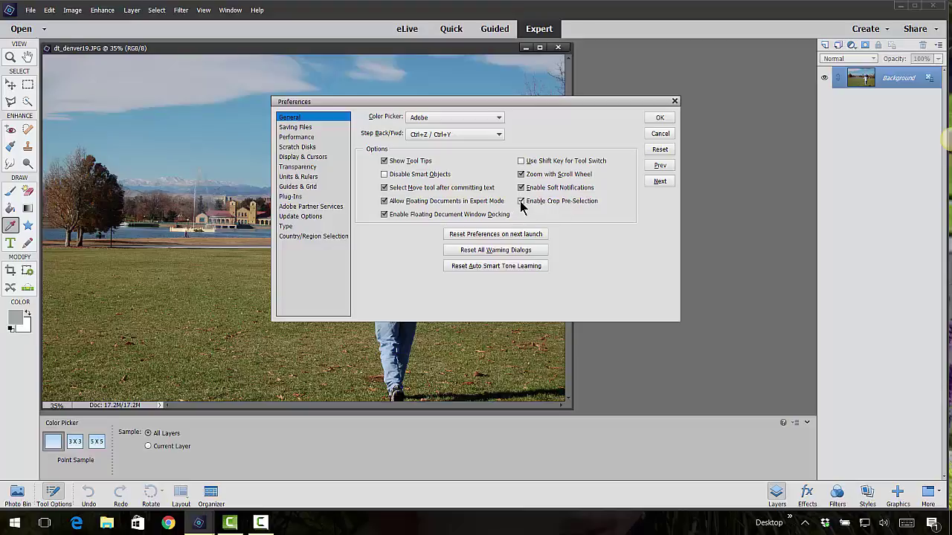
pyautogui.click(521, 202)
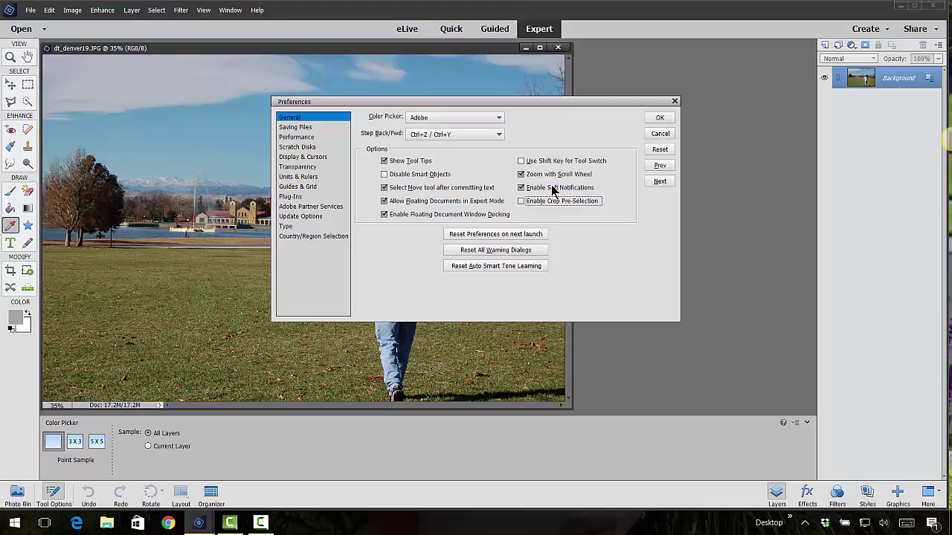
pyautogui.click(659, 119)
pyautogui.press('c')
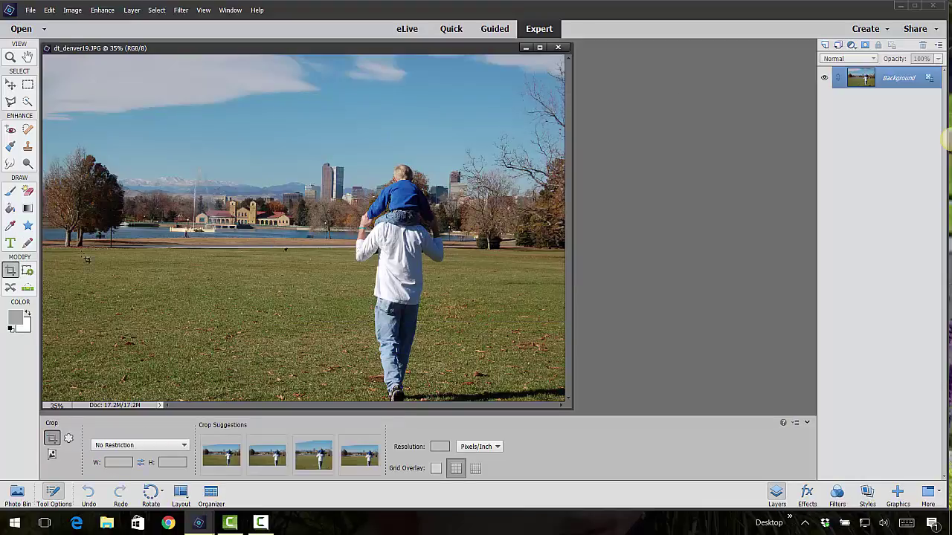
# Give the Crop tool a custom 6 in × 7 in size, then draw and discard a crop box.
pyautogui.click(10, 272)
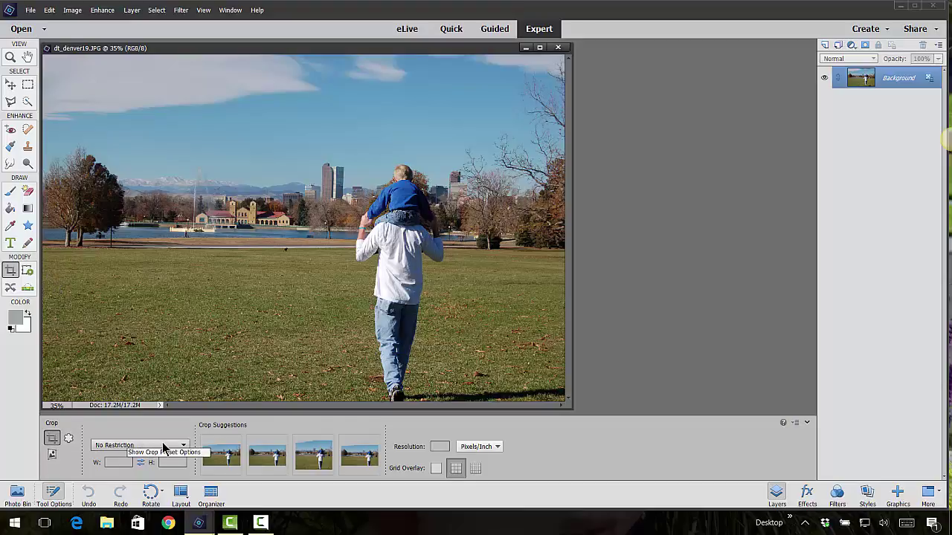
pyautogui.click(162, 444)
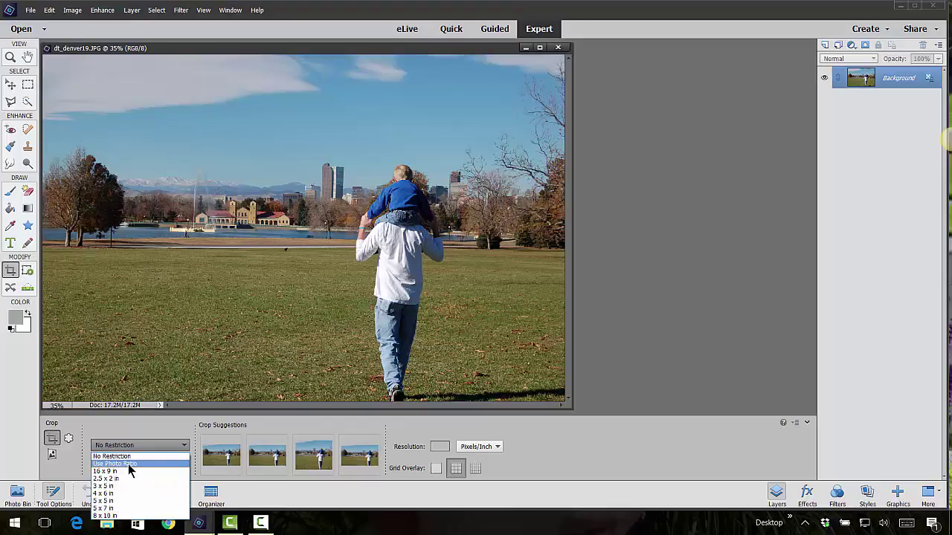
pyautogui.click(158, 443)
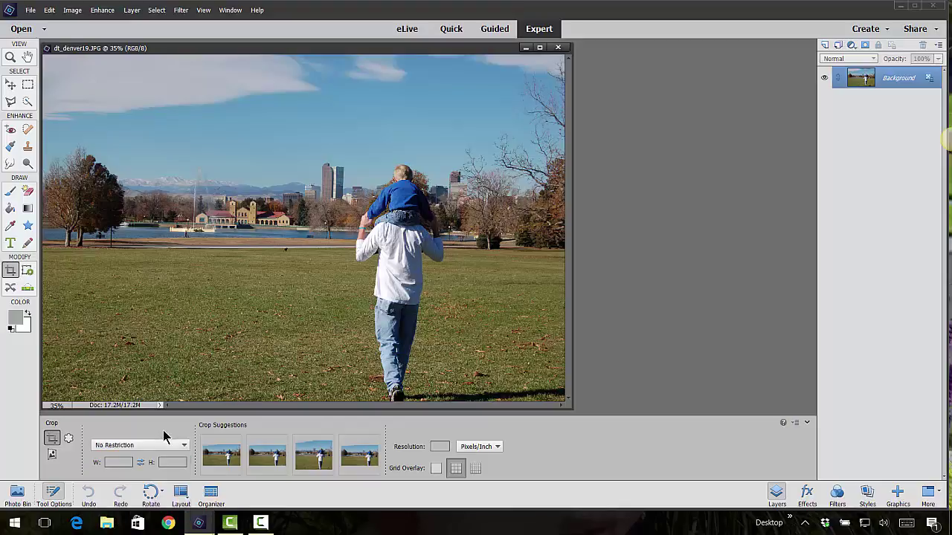
pyautogui.click(122, 462)
pyautogui.write('6')
pyautogui.click(175, 462)
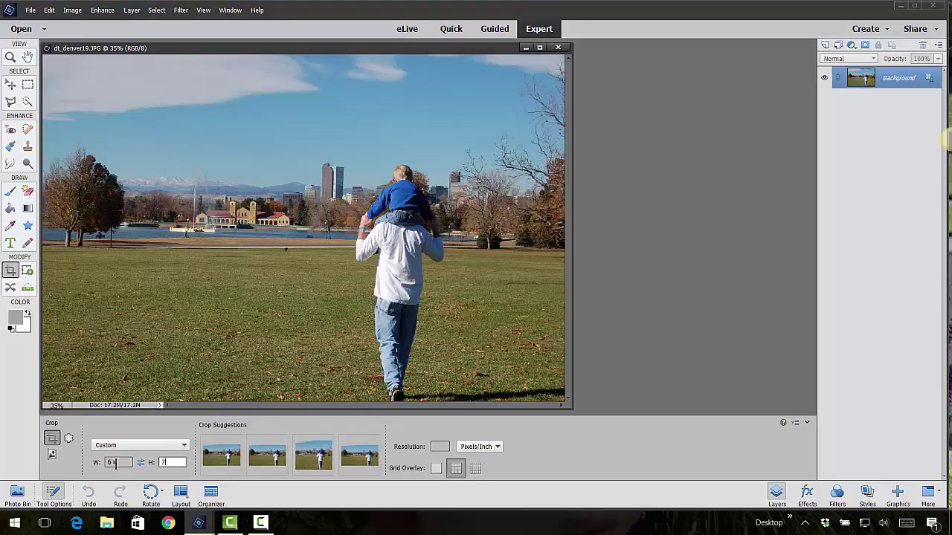
pyautogui.write('7')
pyautogui.press('Return')
pyautogui.moveTo(90, 104); pyautogui.dragTo(394, 354)
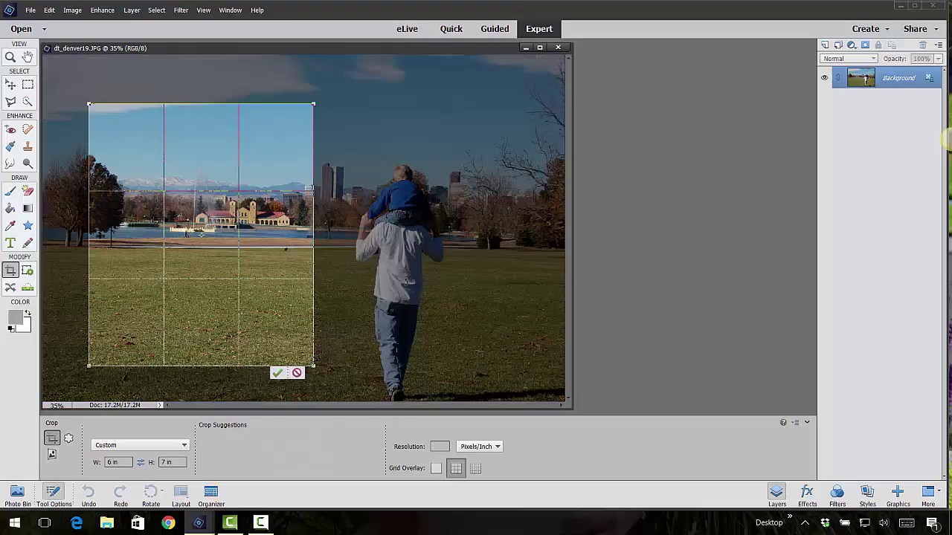
pyautogui.press('Escape')
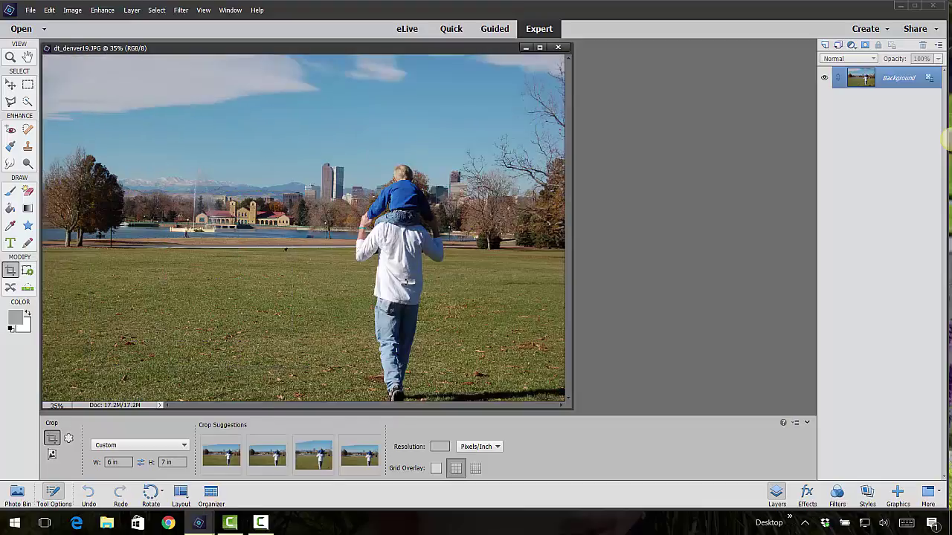
# Crop the park photo with the 5 x 7 in preset at 300 ppi, rotating the frame about 1.3°.
pyautogui.click(166, 440)
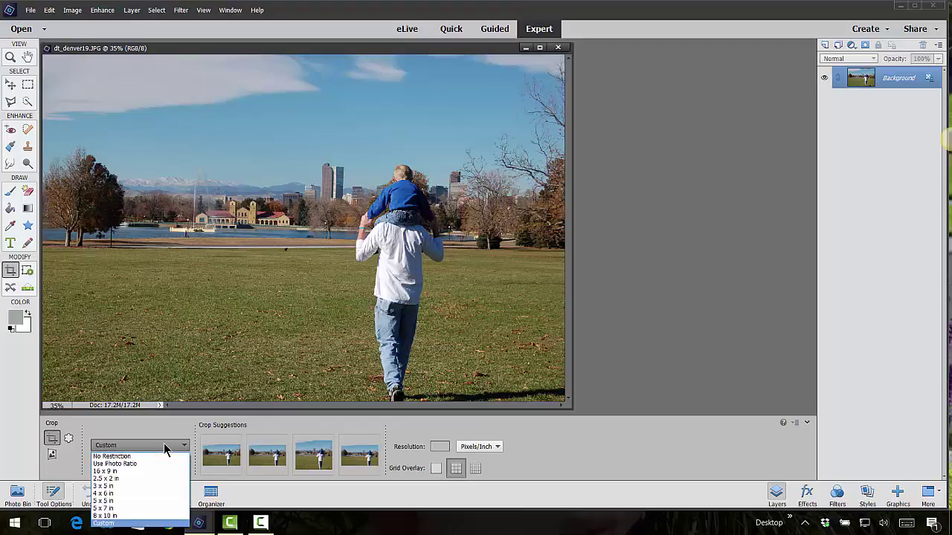
pyautogui.click(149, 510)
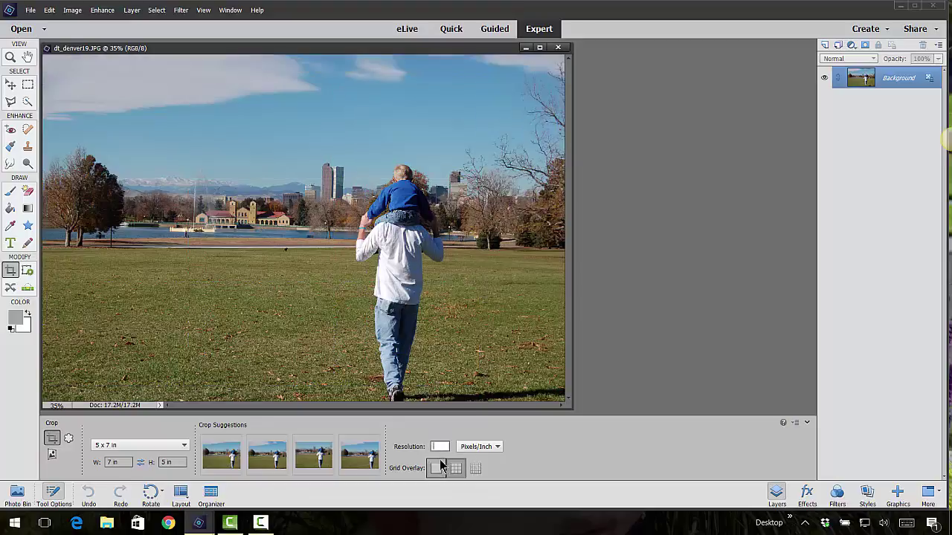
pyautogui.write('300')
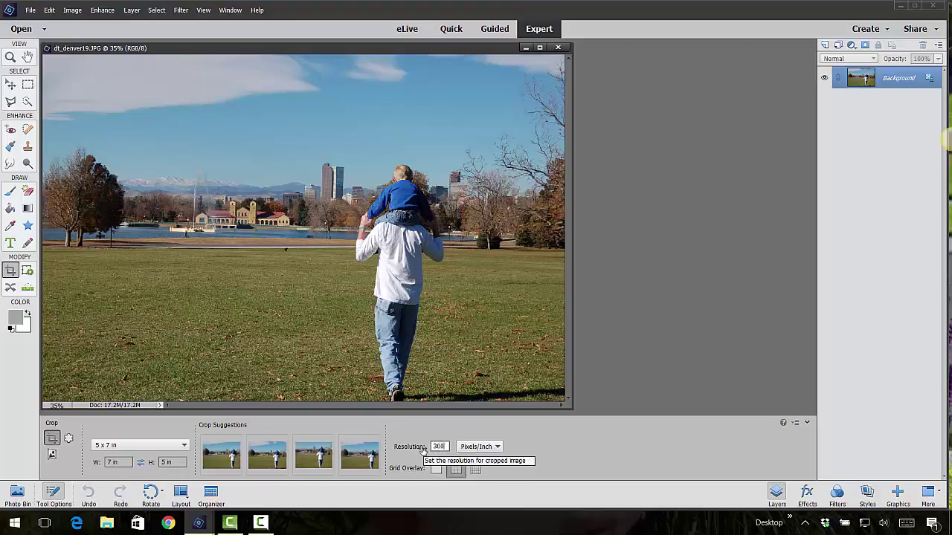
pyautogui.moveTo(89, 84); pyautogui.dragTo(457, 355)
pyautogui.moveTo(398, 293)
pyautogui.mouseDown()
pyautogui.moveTo(396, 306)
pyautogui.moveTo(394, 280)
pyautogui.moveTo(401, 309)
pyautogui.mouseUp()
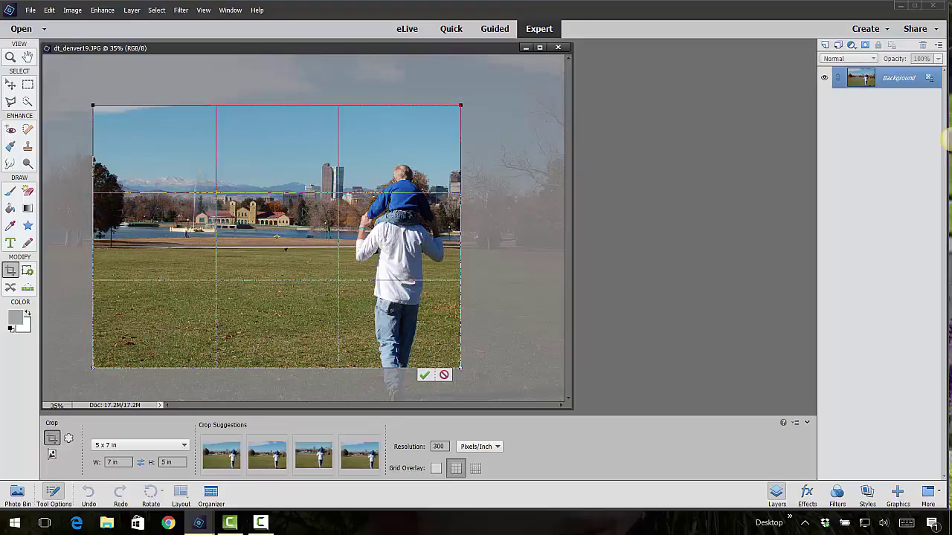
pyautogui.moveTo(484, 87); pyautogui.dragTo(487, 95)
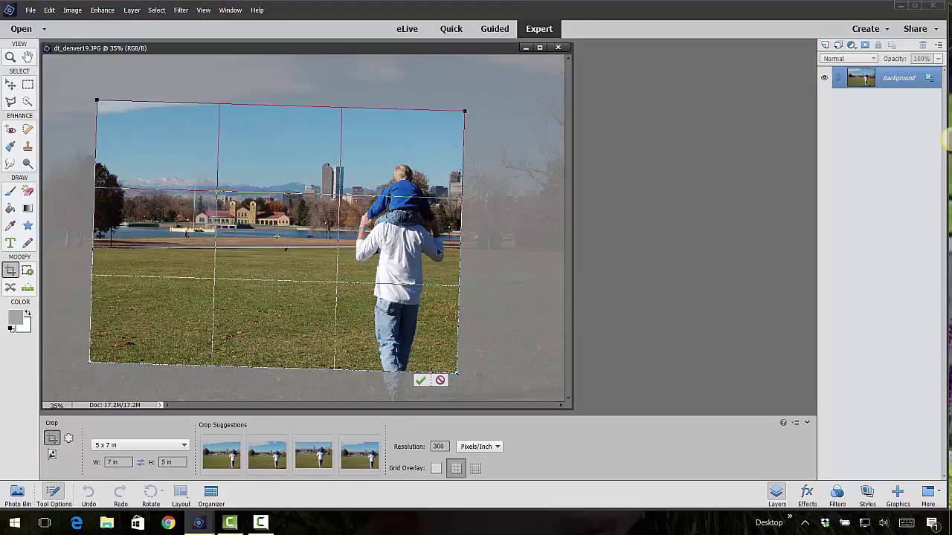
pyautogui.click(420, 381)
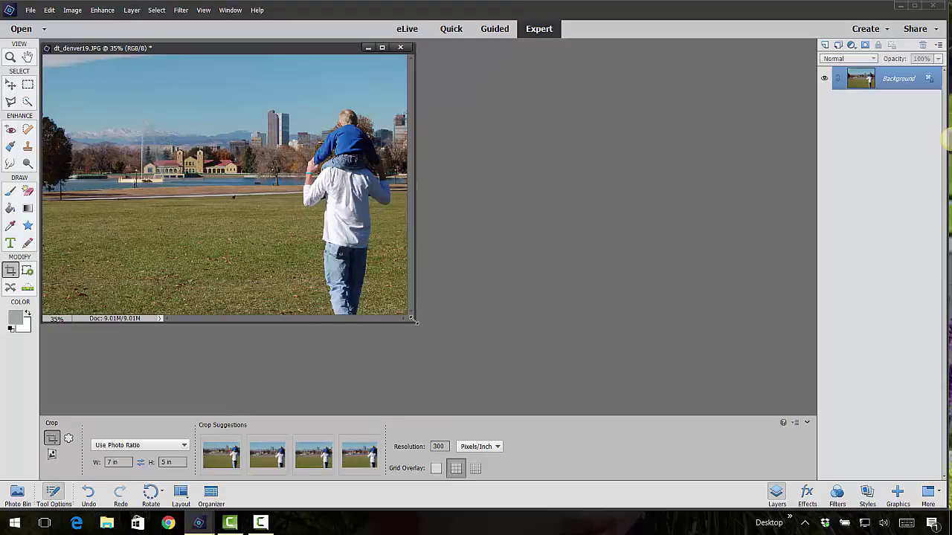
# Enlarge the document window and check Image Size shows 2100 × 1500 px at 300 ppi.
pyautogui.moveTo(417, 322); pyautogui.dragTo(692, 388)
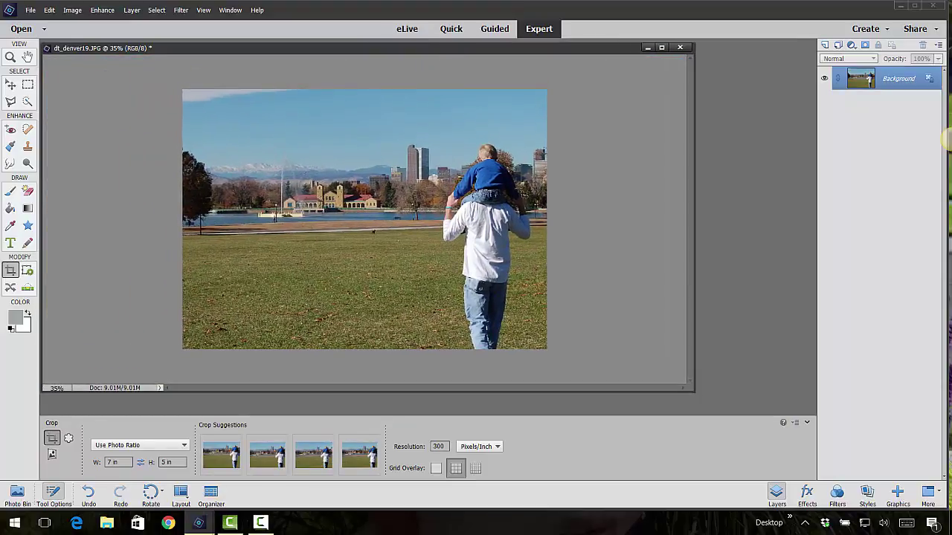
pyautogui.click(72, 10)
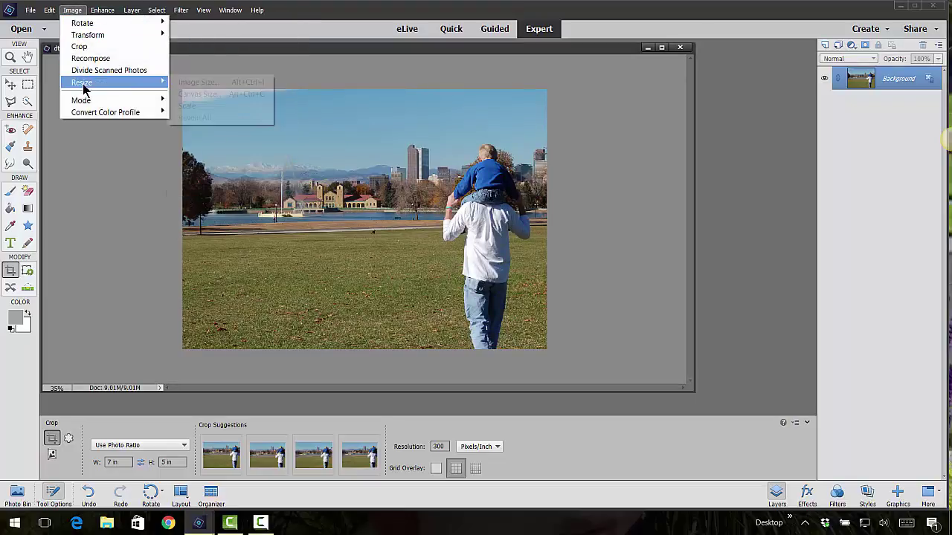
pyautogui.moveTo(83, 88)
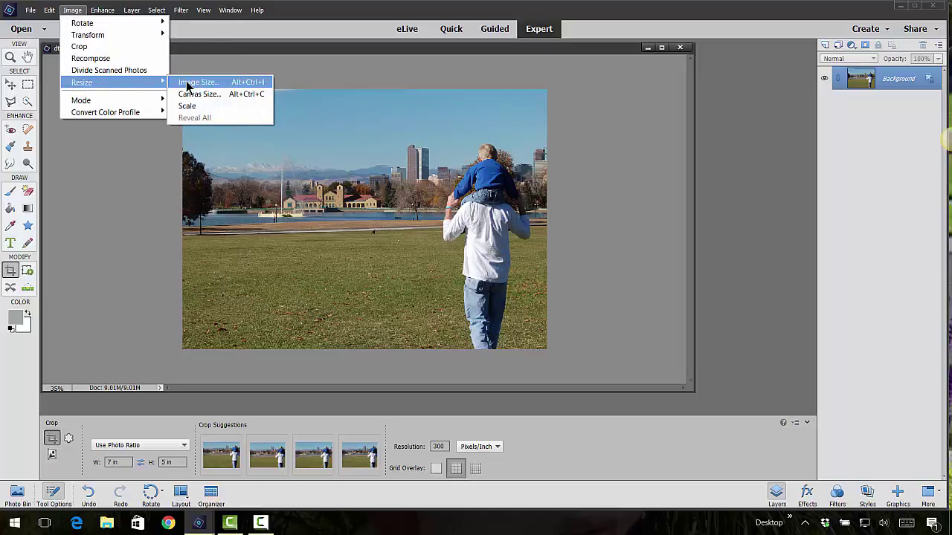
pyautogui.click(188, 86)
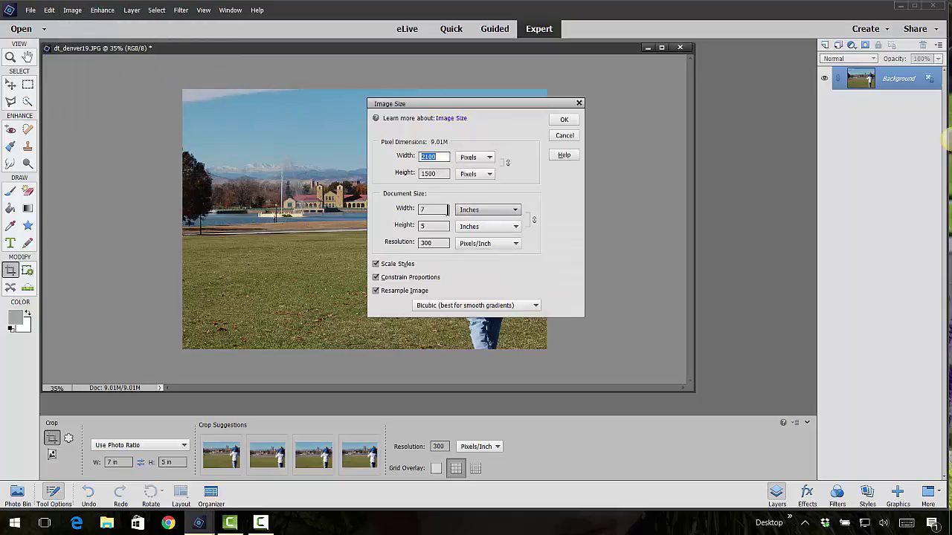
pyautogui.click(427, 228)
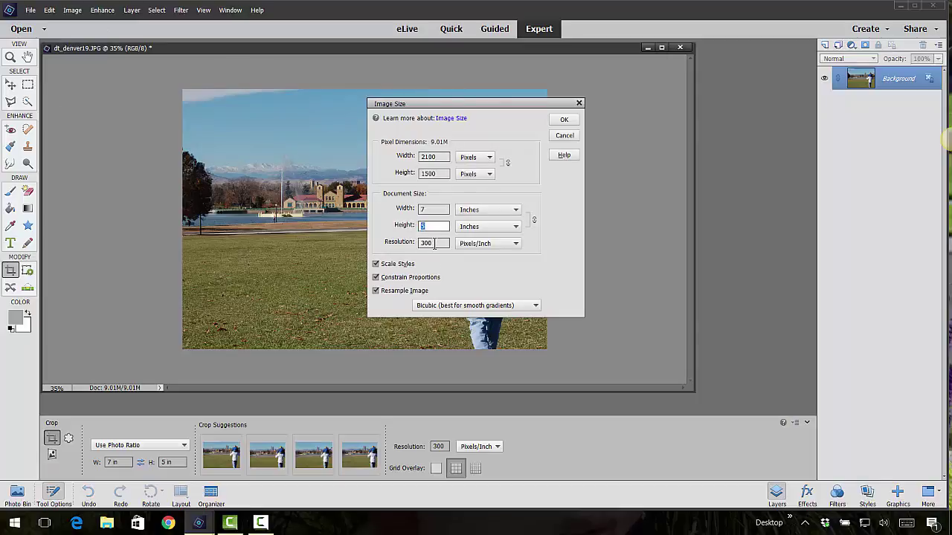
pyautogui.doubleClick(433, 244)
pyautogui.click(564, 136)
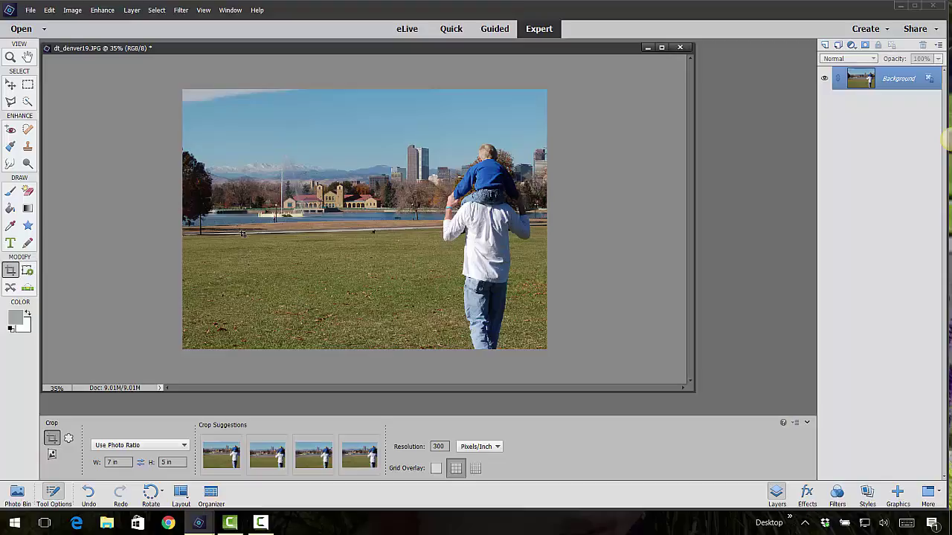
# Set the background colour to dark red #b11f1f, then reopen the picker and close it unchanged.
pyautogui.click(24, 332)
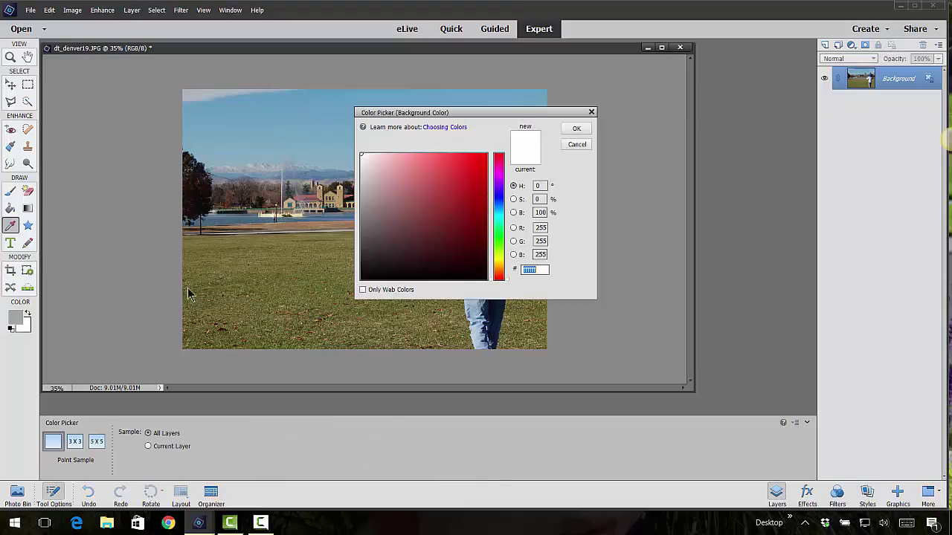
pyautogui.click(465, 192)
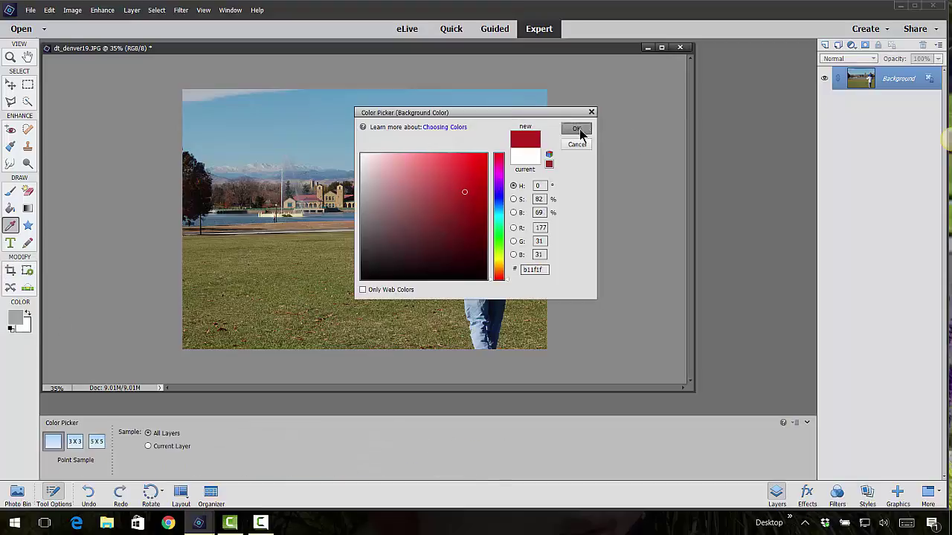
pyautogui.click(576, 128)
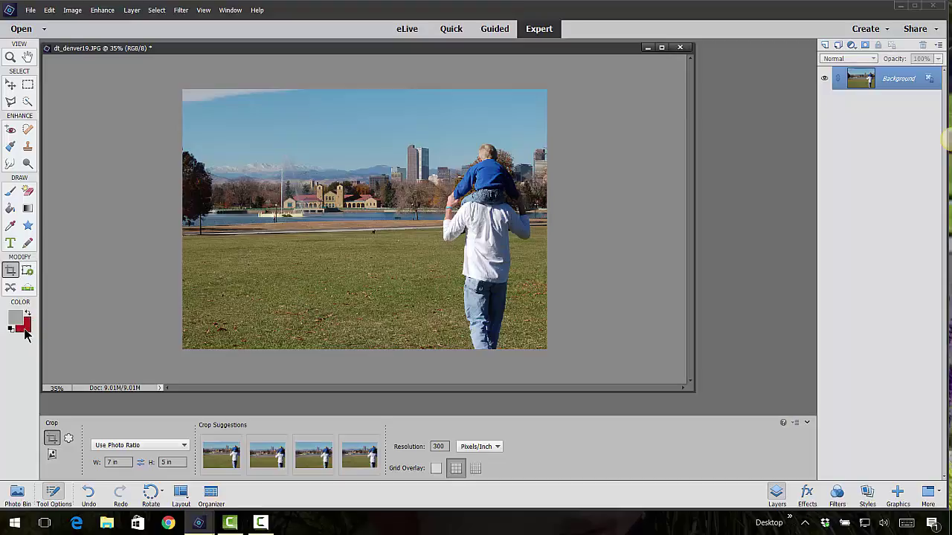
pyautogui.click(24, 328)
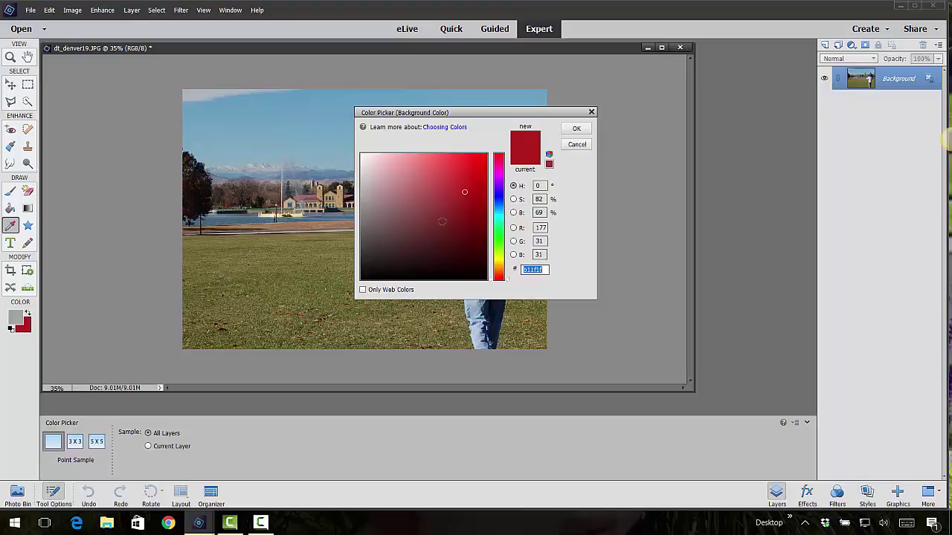
pyautogui.click(577, 129)
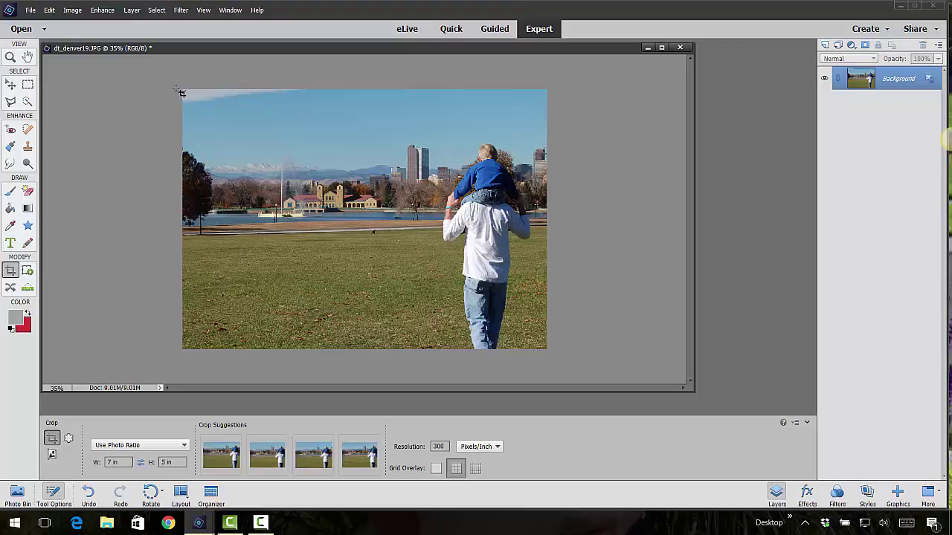
# Crop with a frame extended past the photo's edges and centred, adding a red border.
pyautogui.moveTo(181, 93); pyautogui.dragTo(625, 393)
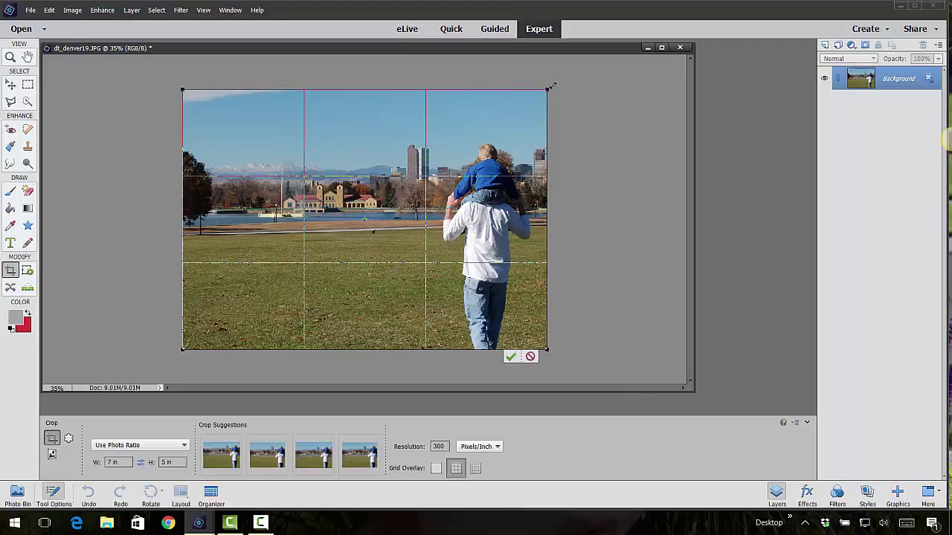
pyautogui.moveTo(550, 87); pyautogui.dragTo(566, 75)
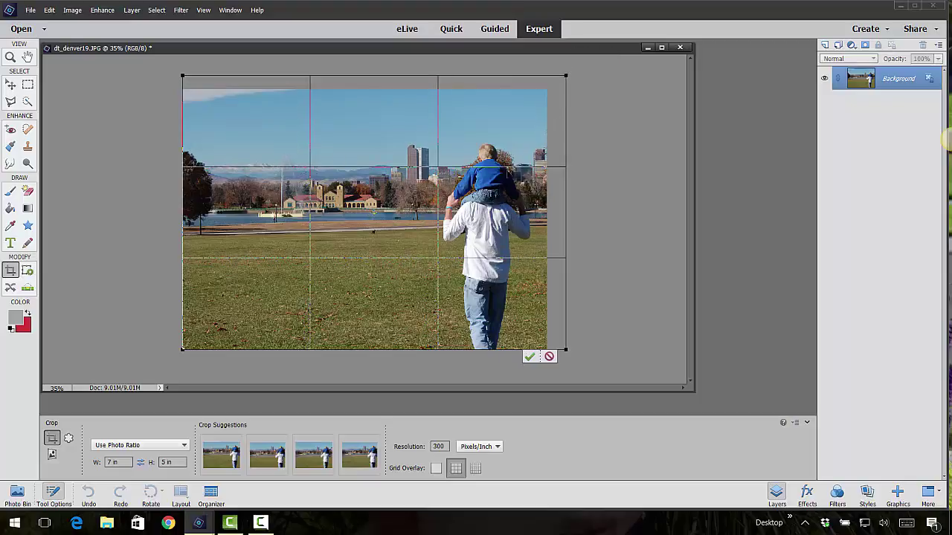
pyautogui.moveTo(485, 205); pyautogui.dragTo(476, 211)
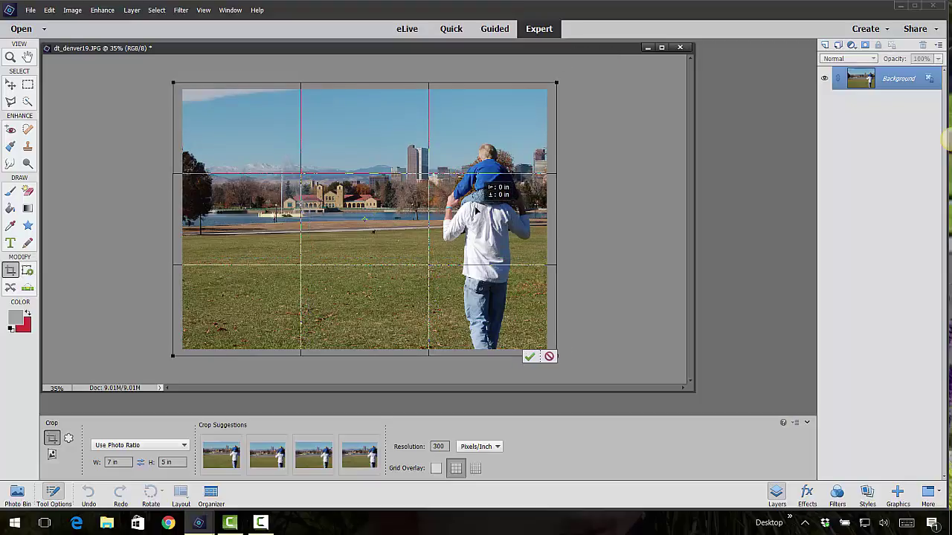
pyautogui.click(529, 357)
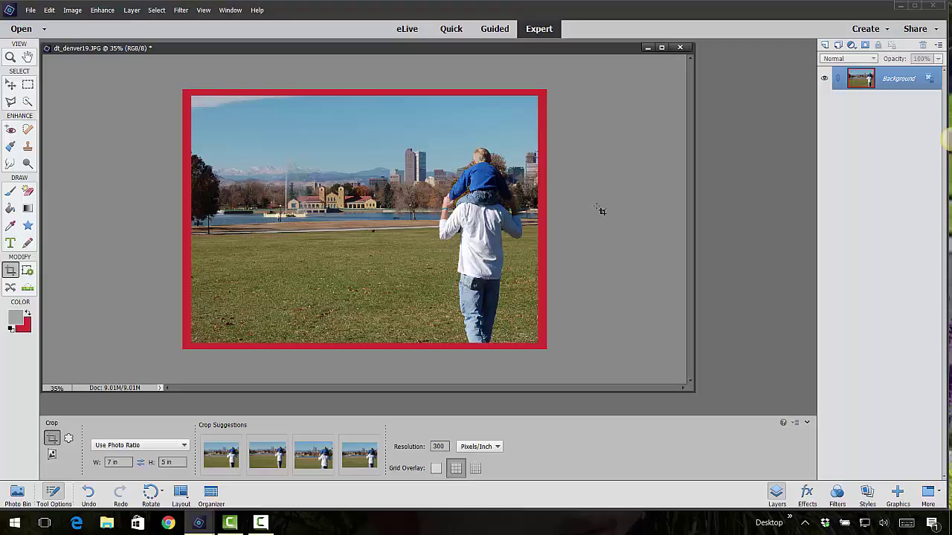
# Set the background colour to teal.
pyautogui.click(25, 327)
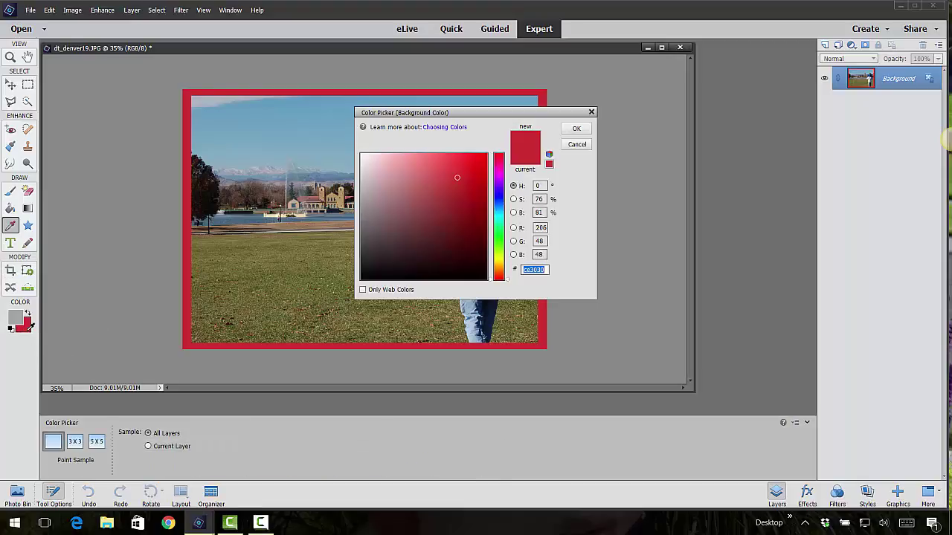
pyautogui.click(495, 221)
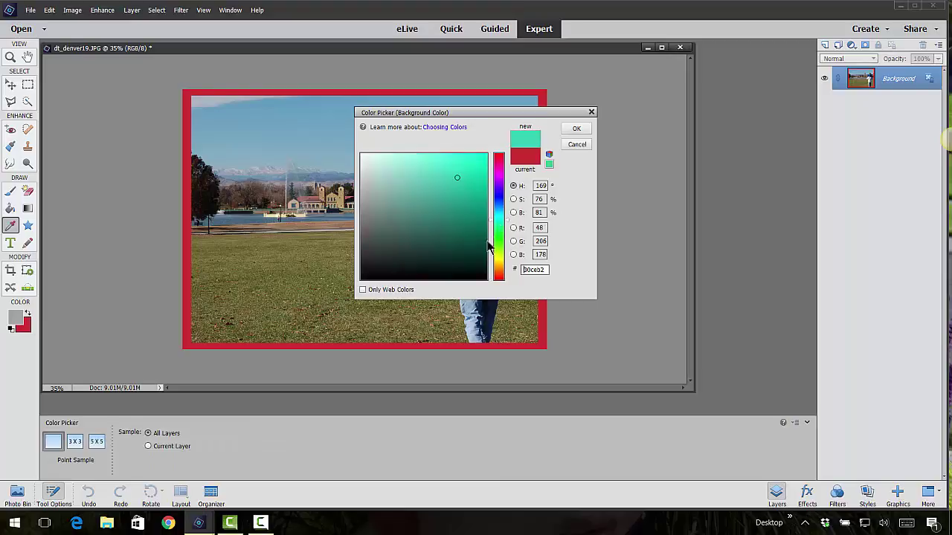
pyautogui.click(576, 128)
pyautogui.press('c')
# Crop with a frame extended beyond the top and left edges, adding a teal outer border.
pyautogui.moveTo(181, 89); pyautogui.dragTo(559, 359)
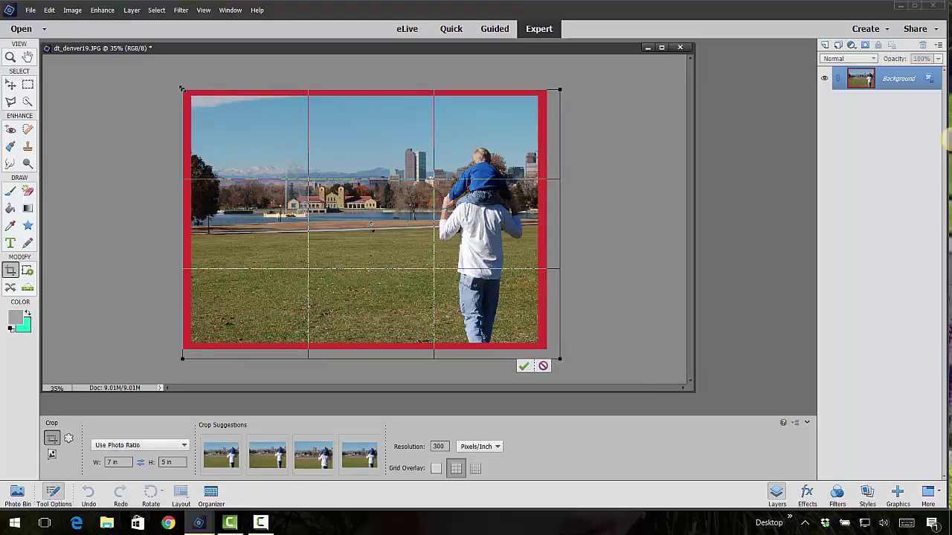
pyautogui.moveTo(181, 88); pyautogui.dragTo(172, 79)
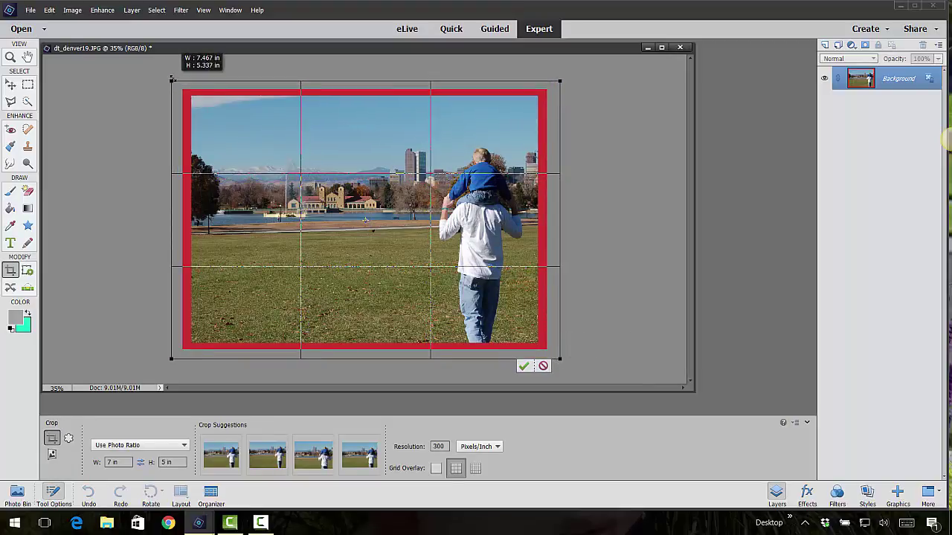
pyautogui.click(525, 365)
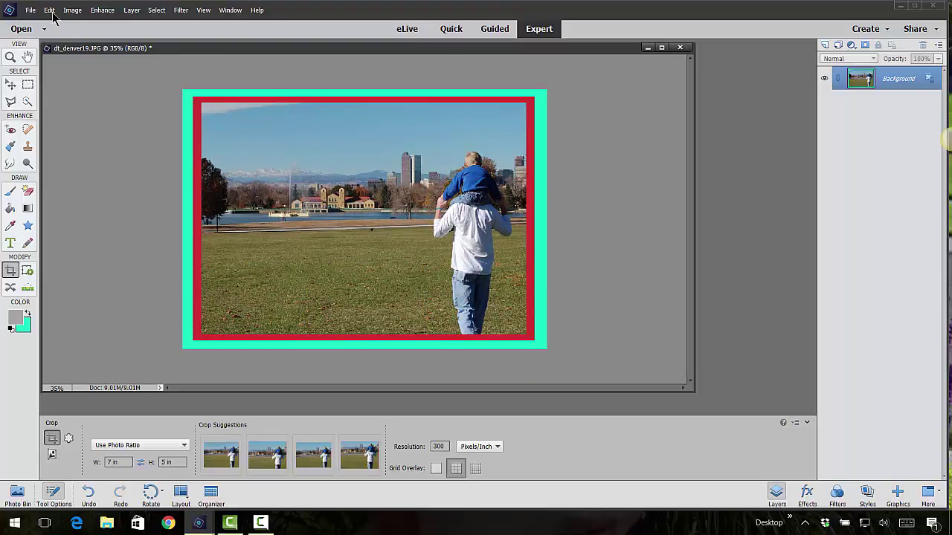
# Check the park photo's Image Size, cancel without changes, and close the document.
pyautogui.click(82, 11)
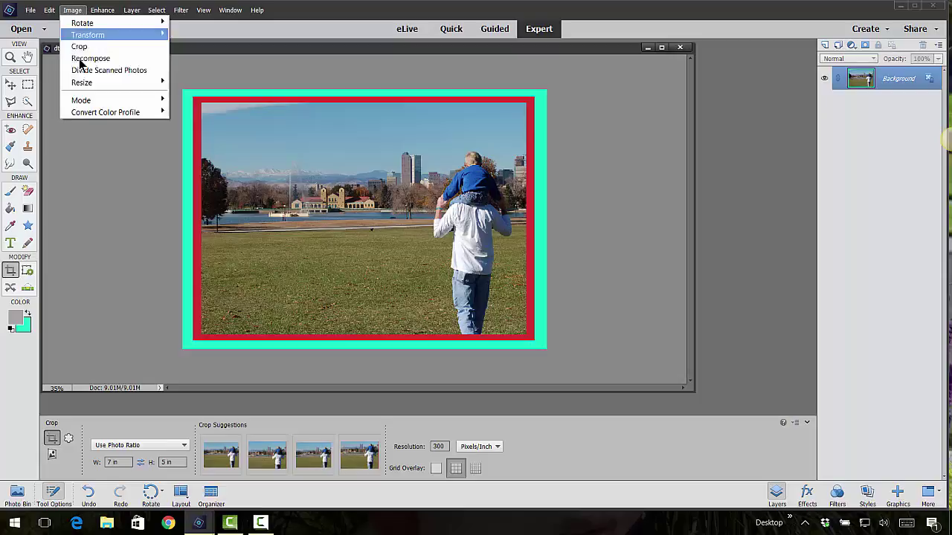
pyautogui.moveTo(83, 89)
pyautogui.click(187, 83)
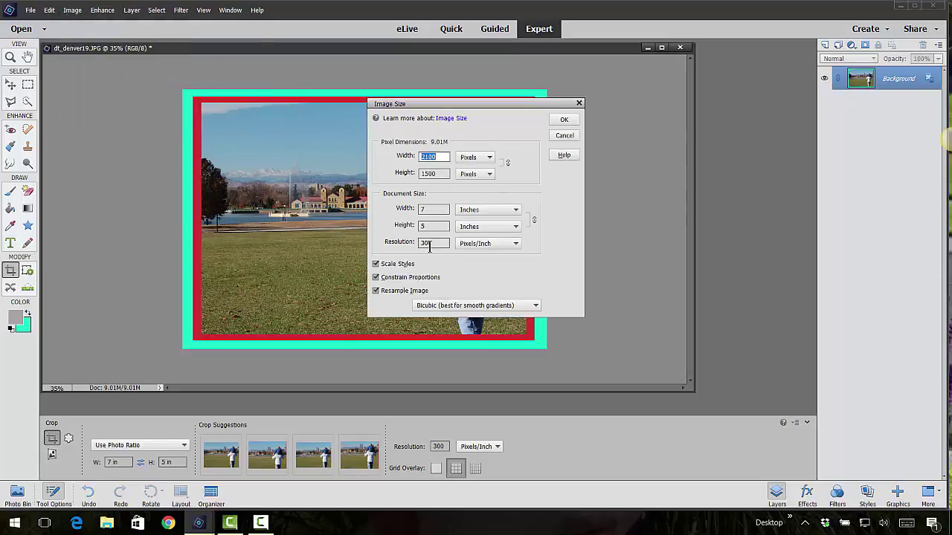
pyautogui.click(564, 138)
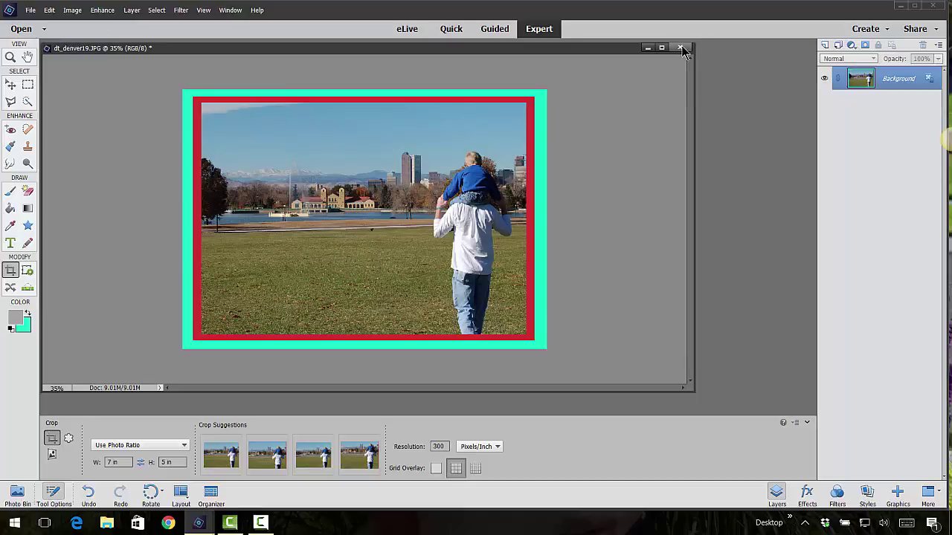
pyautogui.click(681, 47)
# Answer the park photo's save prompt, then open dt_denver23 from the 17crop-rotate folder.
pyautogui.click(434, 209)
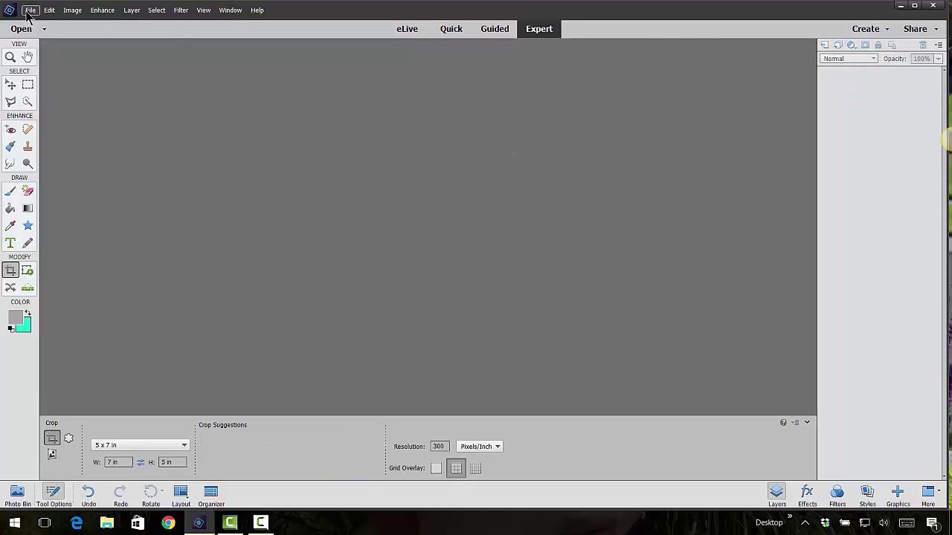
pyautogui.click(30, 11)
pyautogui.click(37, 35)
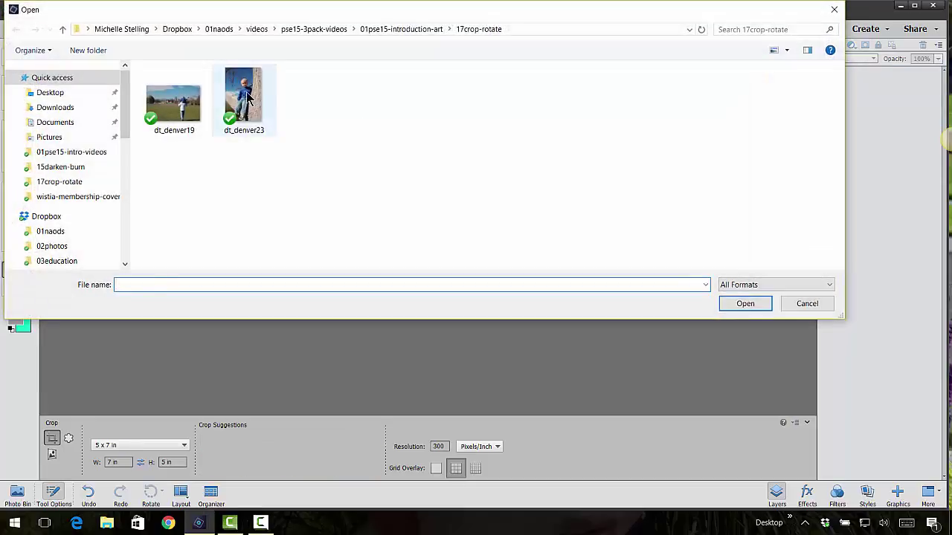
pyautogui.click(245, 96)
pyautogui.click(741, 302)
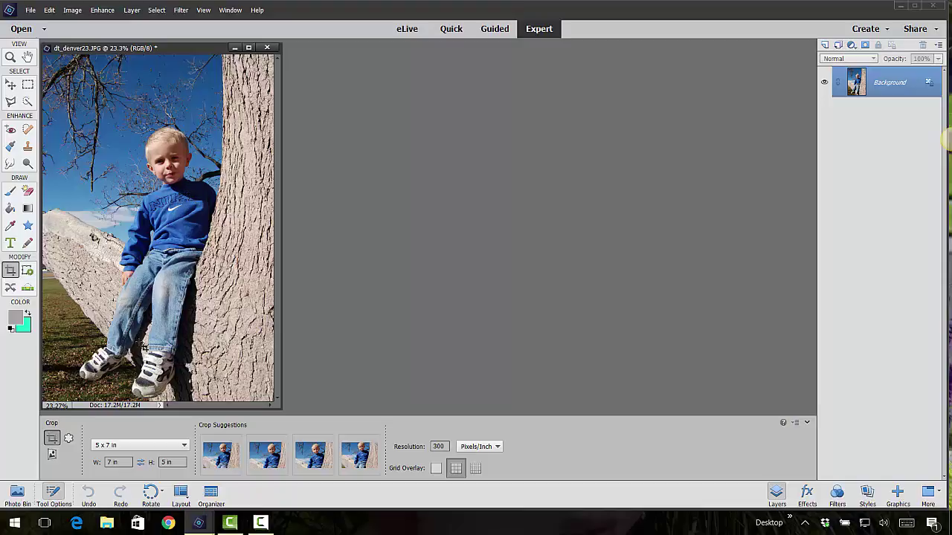
# Choose the 3 x 5 in crop preset and swap it to 5 in wide by 3 in high.
pyautogui.click(183, 446)
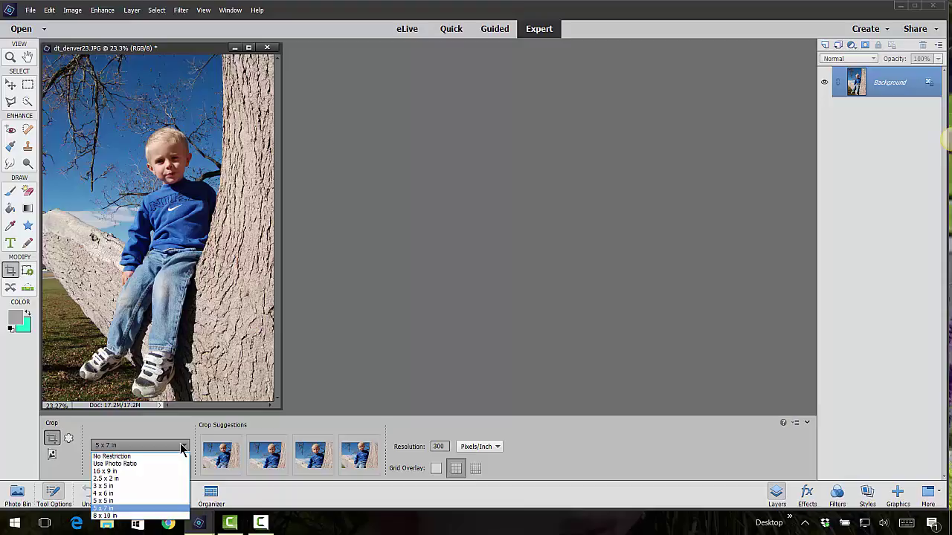
pyautogui.click(153, 486)
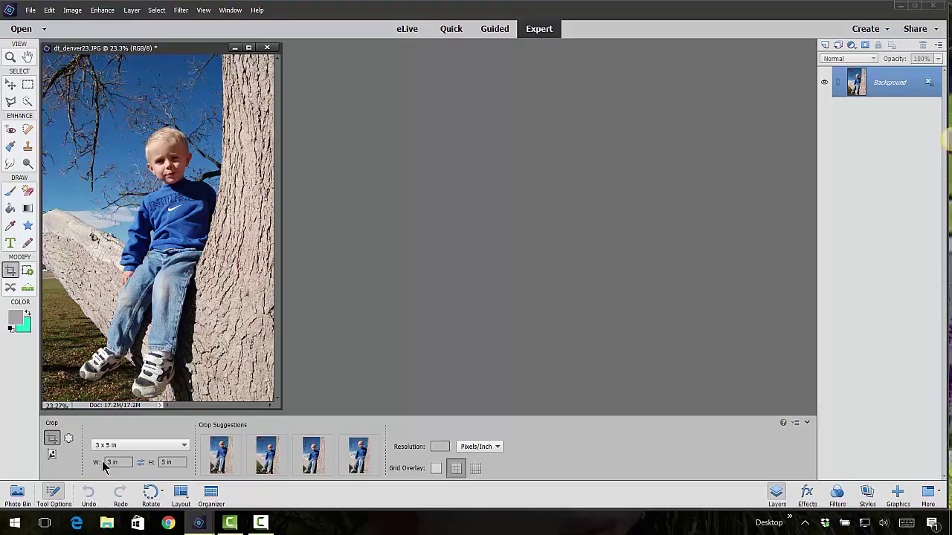
pyautogui.click(140, 462)
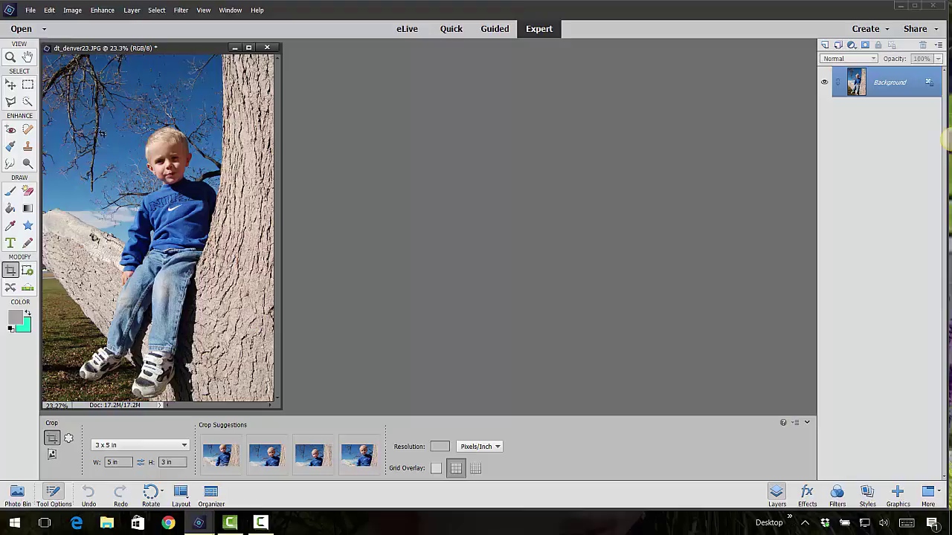
# Crop around the boy's head and shoulders, trying grid overlays and keeping rule of thirds.
pyautogui.moveTo(82, 115); pyautogui.dragTo(254, 248)
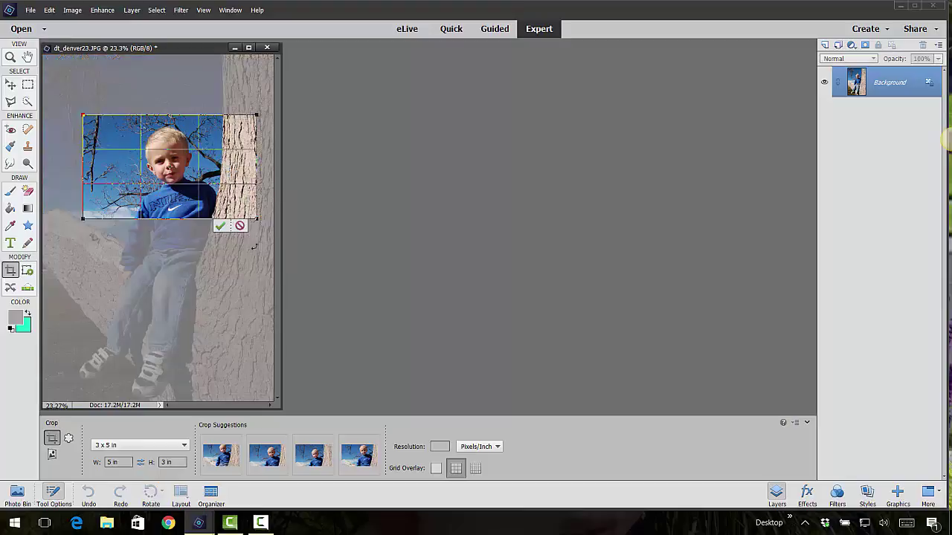
pyautogui.moveTo(169, 169); pyautogui.dragTo(174, 174)
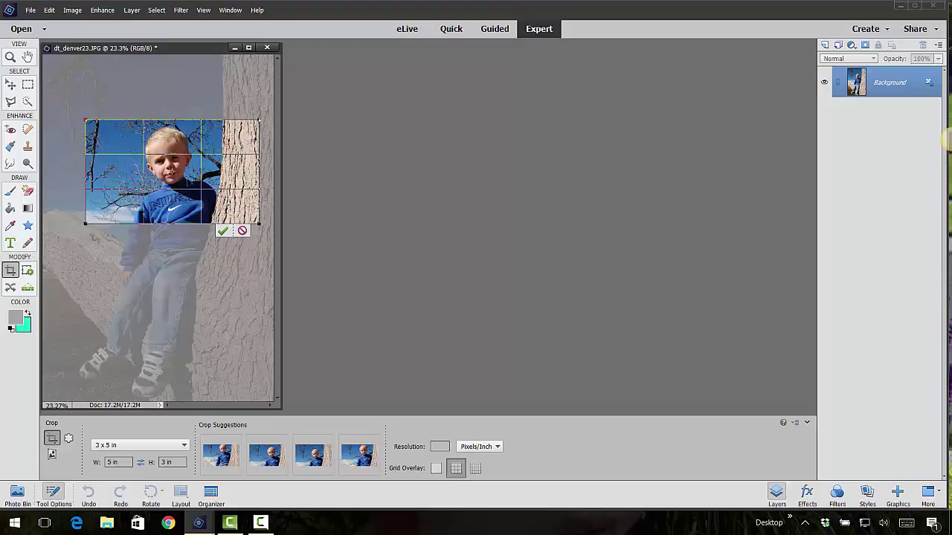
pyautogui.click(476, 470)
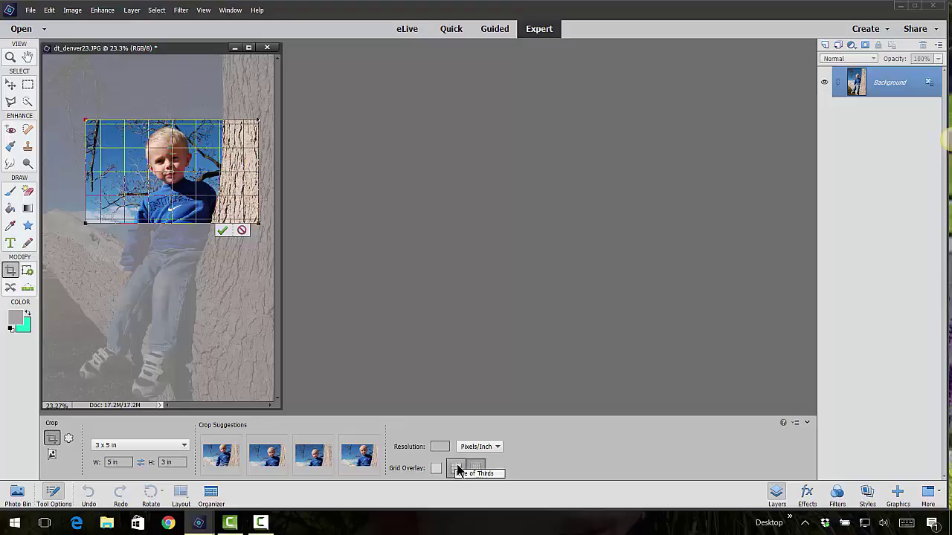
pyautogui.click(456, 470)
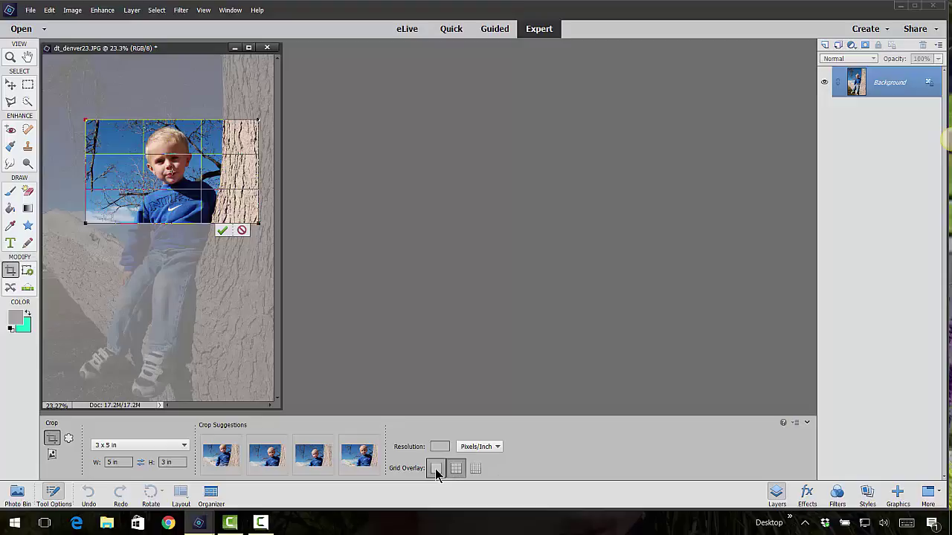
pyautogui.click(437, 469)
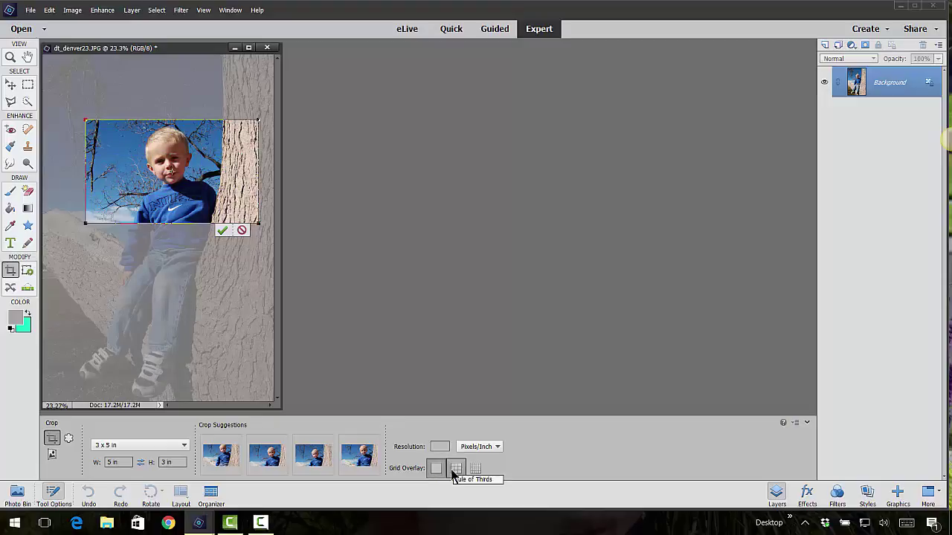
pyautogui.click(455, 469)
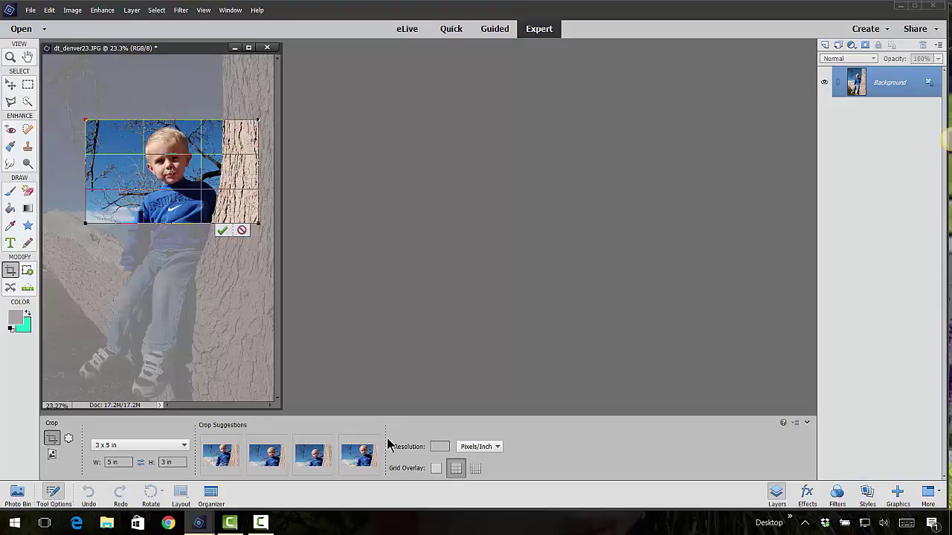
pyautogui.click(222, 231)
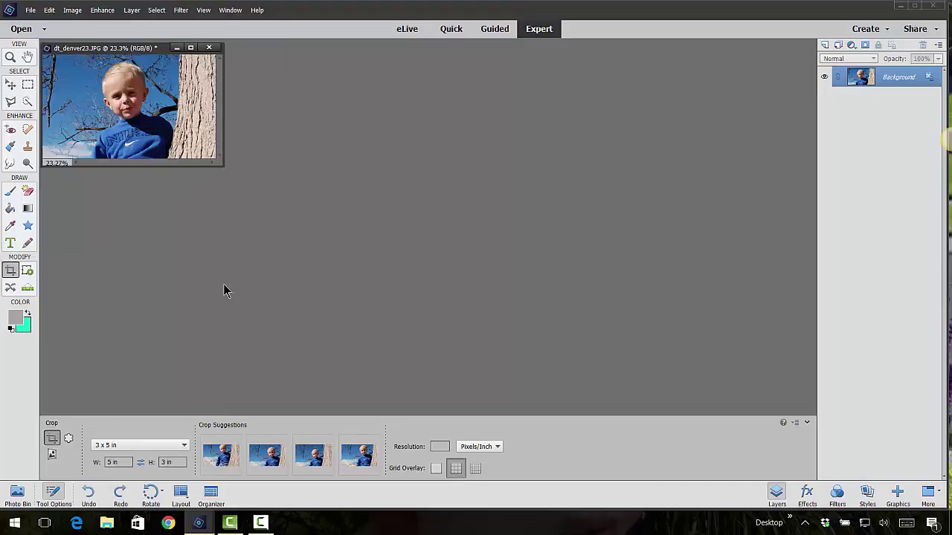
# Enlarge the window, zoom in, and crop tightly around the boy's face.
pyautogui.moveTo(221, 164); pyautogui.dragTo(548, 316)
pyautogui.scroll(2, 401, 165)
pyautogui.scroll(2, 401, 165)
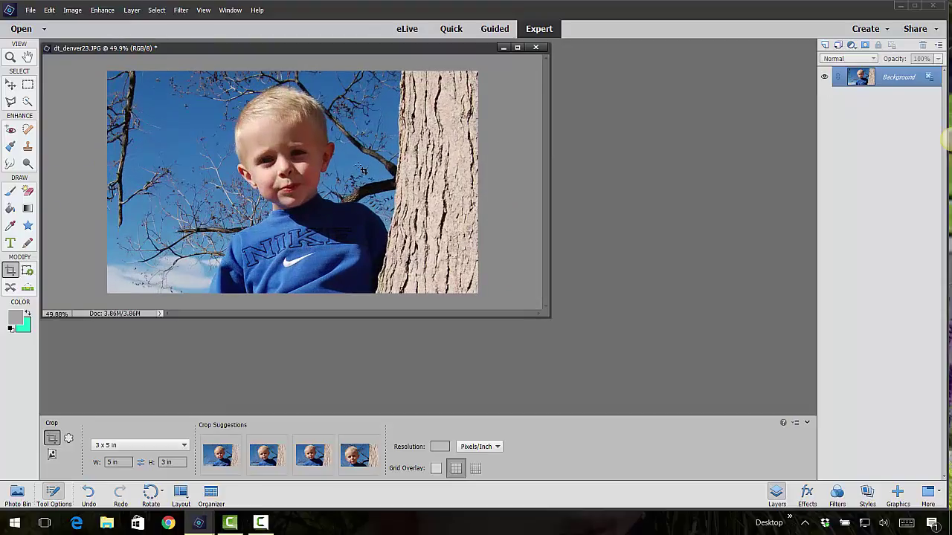
pyautogui.scroll(4, 361, 169)
pyautogui.scroll(5, 220, 177)
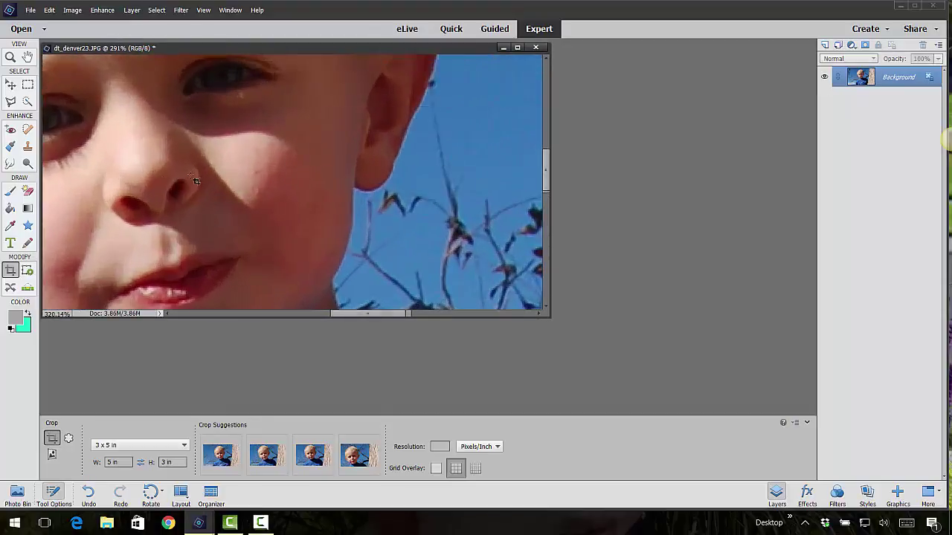
pyautogui.scroll(-6, 232, 177)
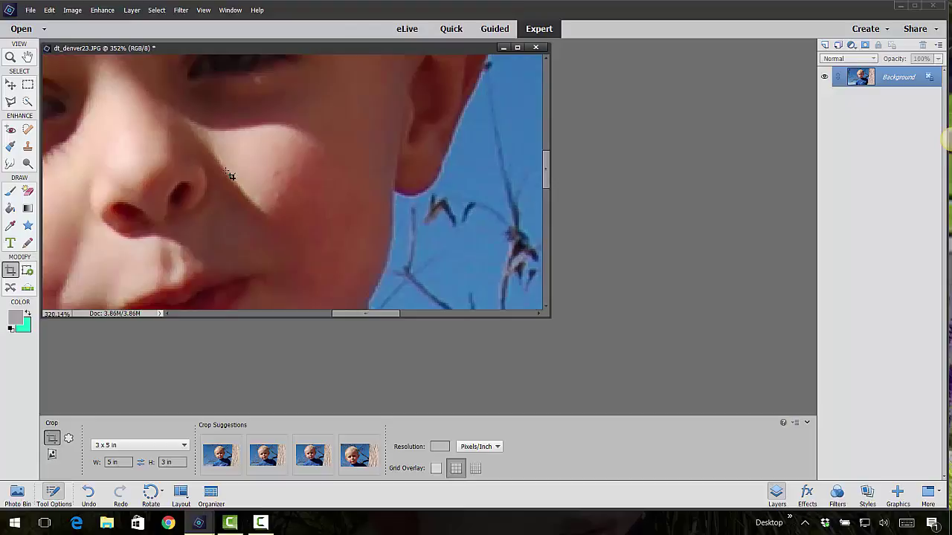
pyautogui.scroll(-5, 231, 176)
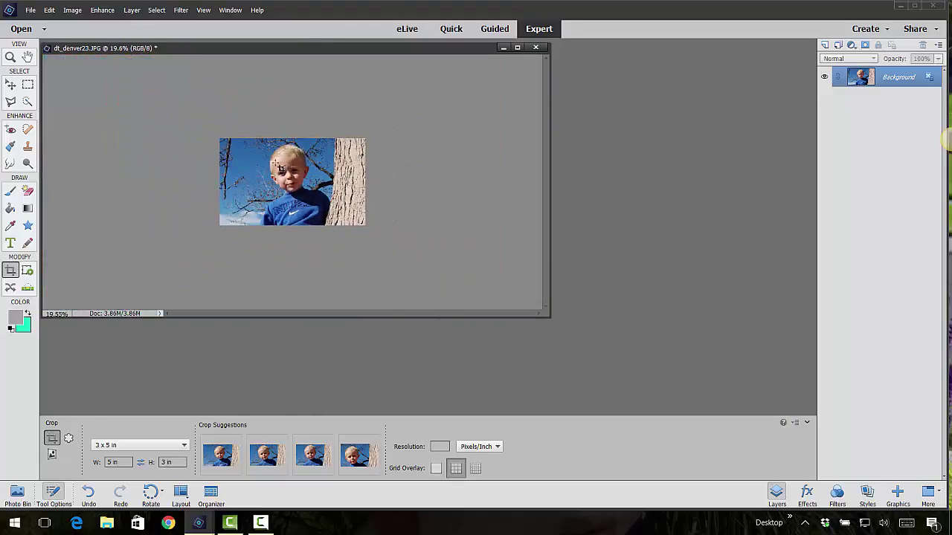
pyautogui.moveTo(271, 161); pyautogui.dragTo(318, 191)
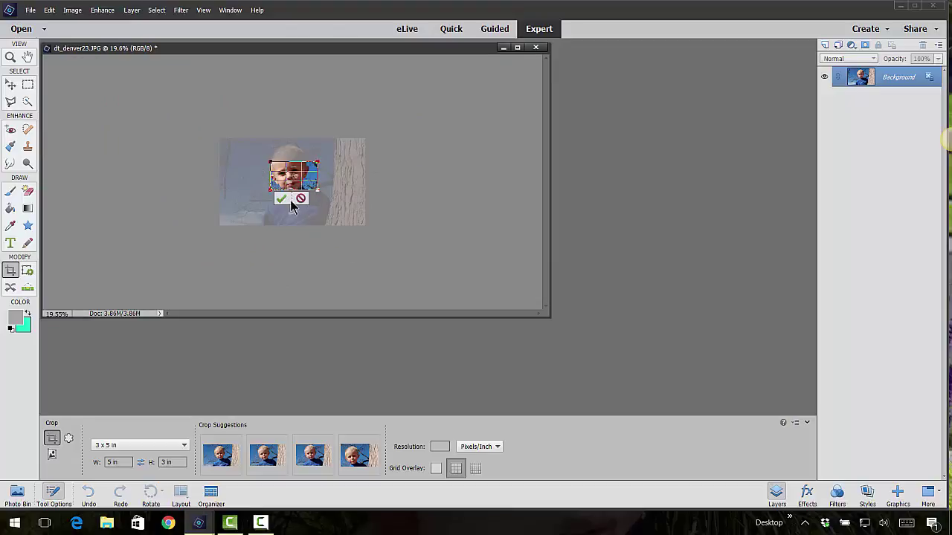
pyautogui.click(281, 199)
# Enlarge the window around the face crop and bring back the 5 × 3 in crop settings.
pyautogui.scroll(5, 303, 185)
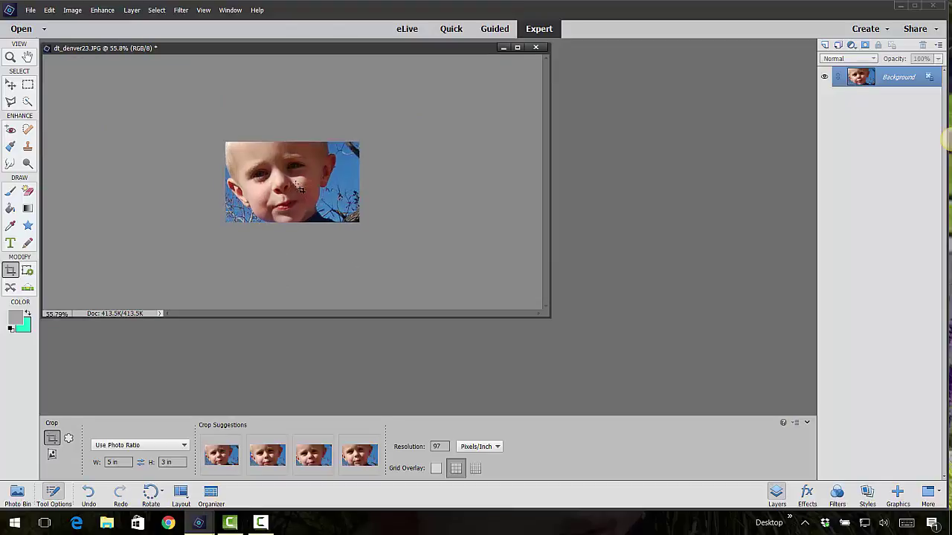
pyautogui.scroll(4, 304, 186)
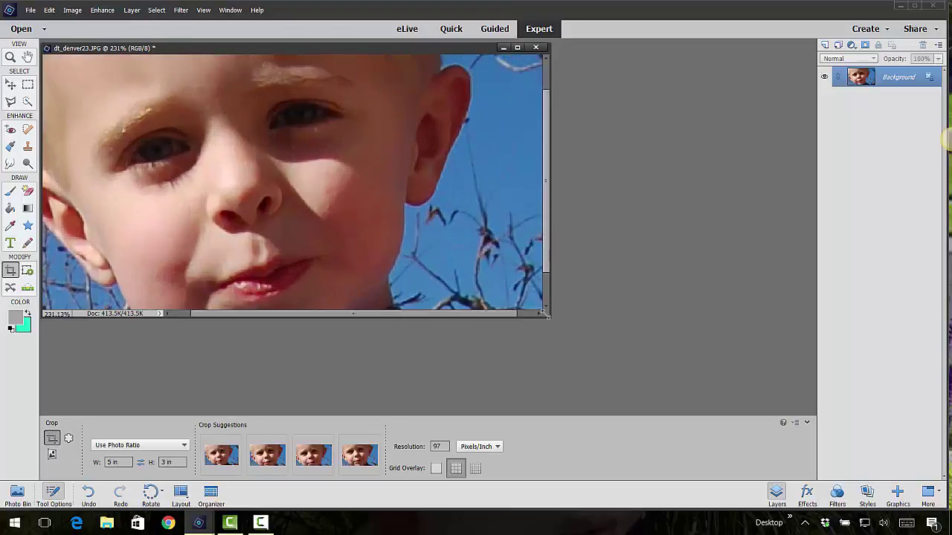
pyautogui.moveTo(548, 315); pyautogui.dragTo(747, 476)
pyautogui.scroll(3, 448, 239)
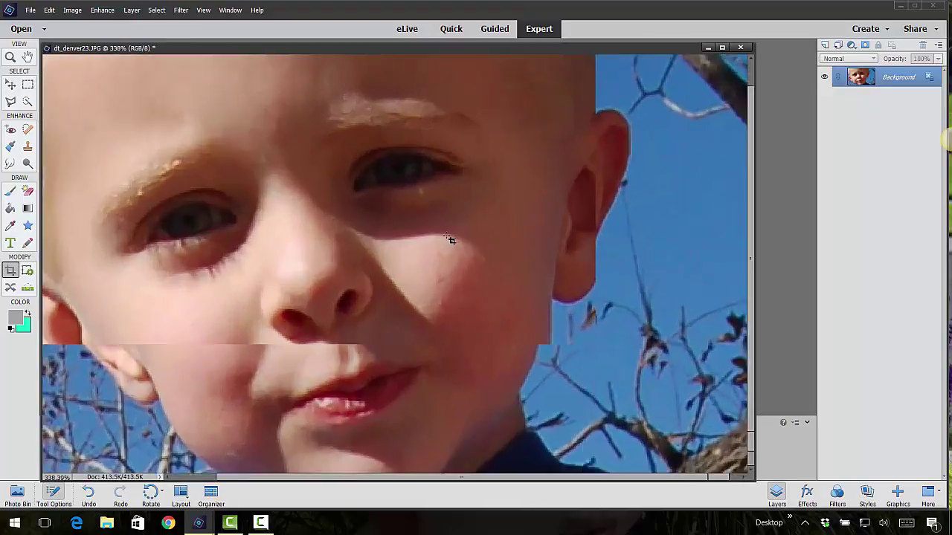
pyautogui.scroll(-2, 453, 241)
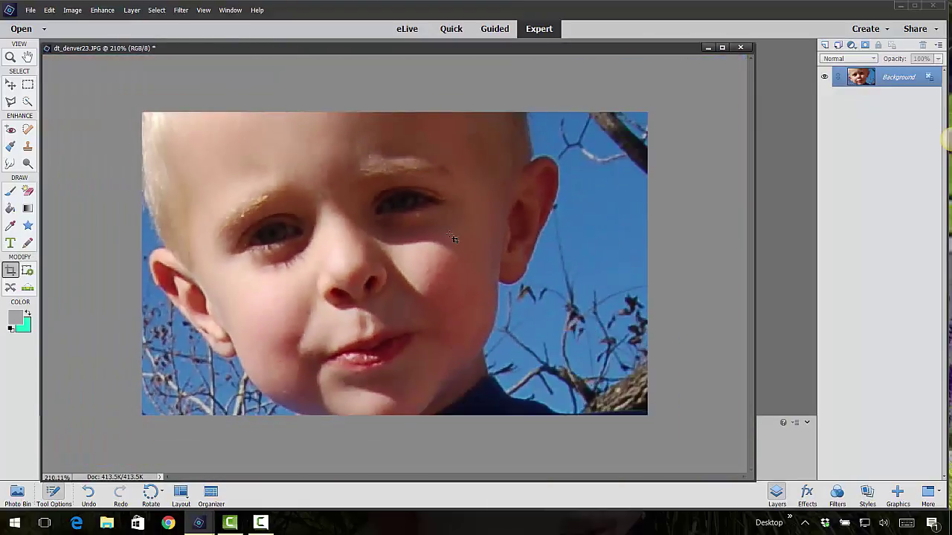
pyautogui.scroll(-1, 453, 239)
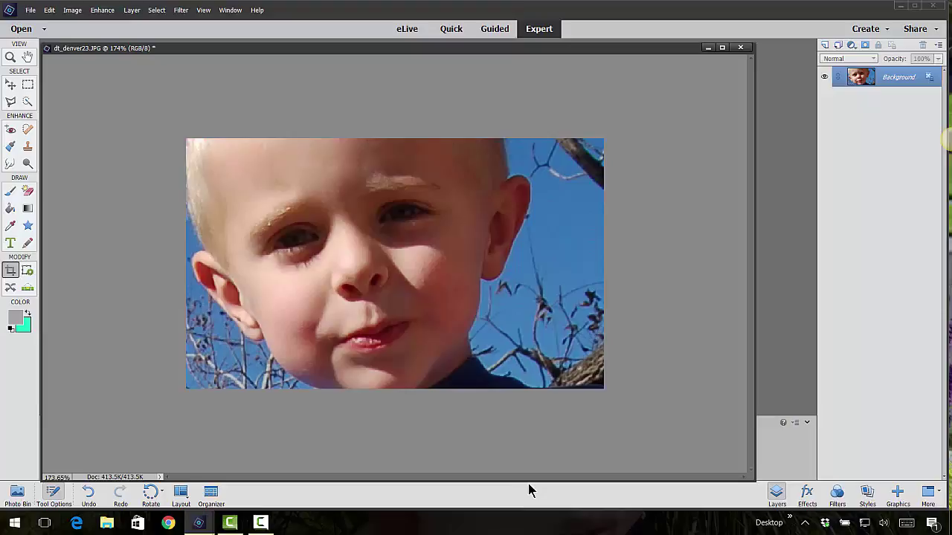
pyautogui.press('c')
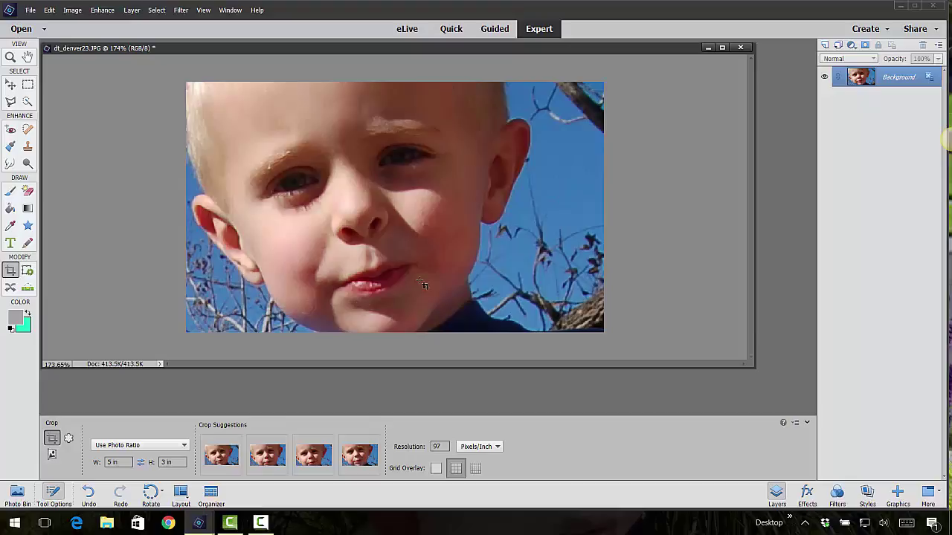
# Discard the face-cropped boy photo without saving and open dt_denver19.JPG.
pyautogui.click(737, 48)
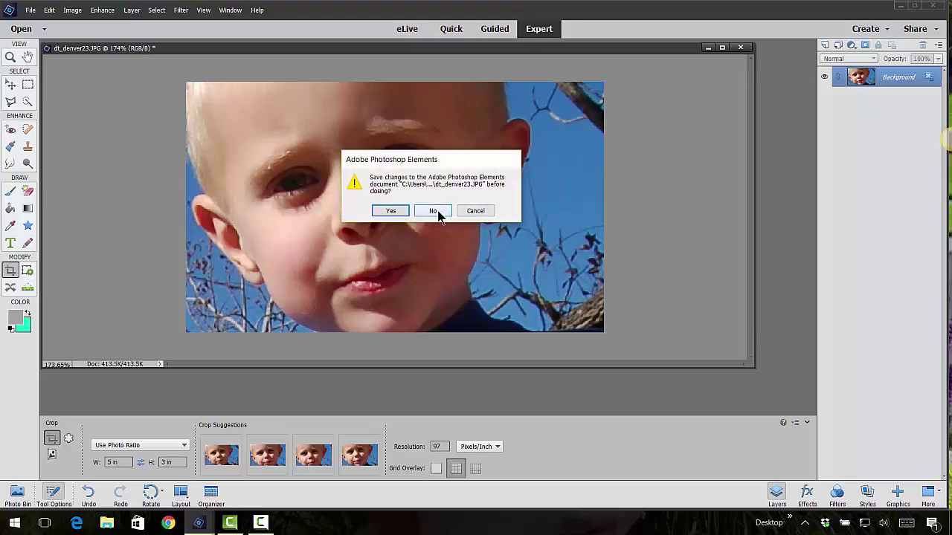
pyautogui.click(435, 212)
pyautogui.click(30, 11)
pyautogui.click(37, 32)
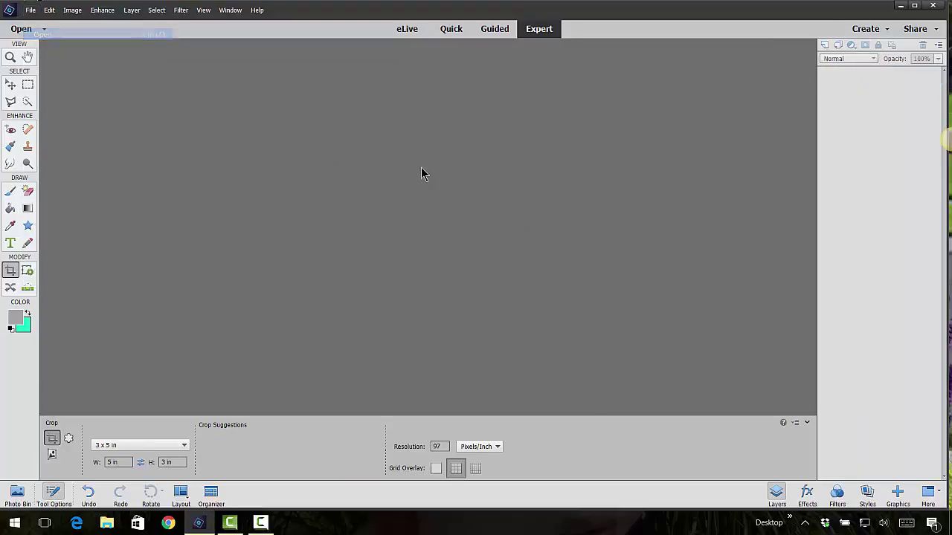
pyautogui.click(171, 105)
pyautogui.click(744, 303)
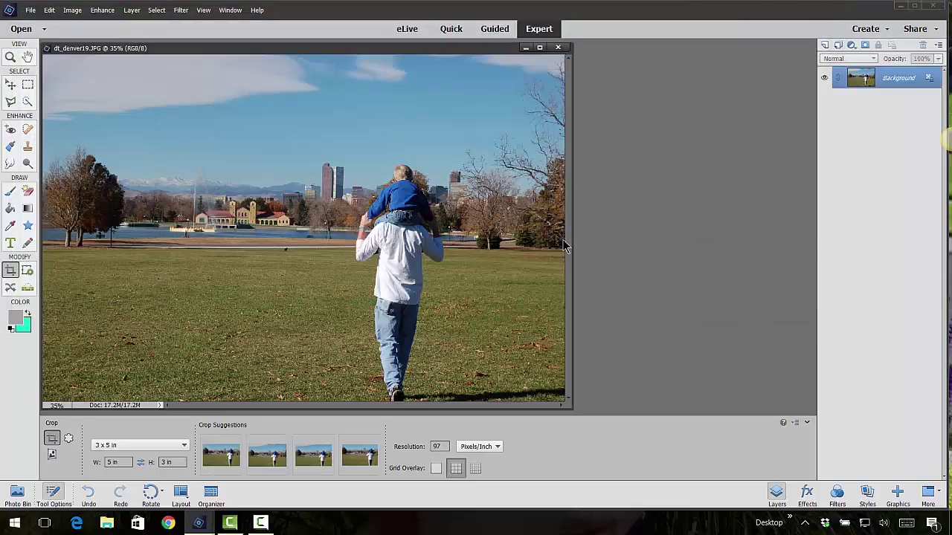
# Draw a crop box over the father, son and skyline, tilt it, and apply.
pyautogui.moveTo(125, 120); pyautogui.dragTo(524, 305)
pyautogui.moveTo(313, 240); pyautogui.dragTo(332, 243)
pyautogui.moveTo(510, 336); pyautogui.dragTo(532, 321)
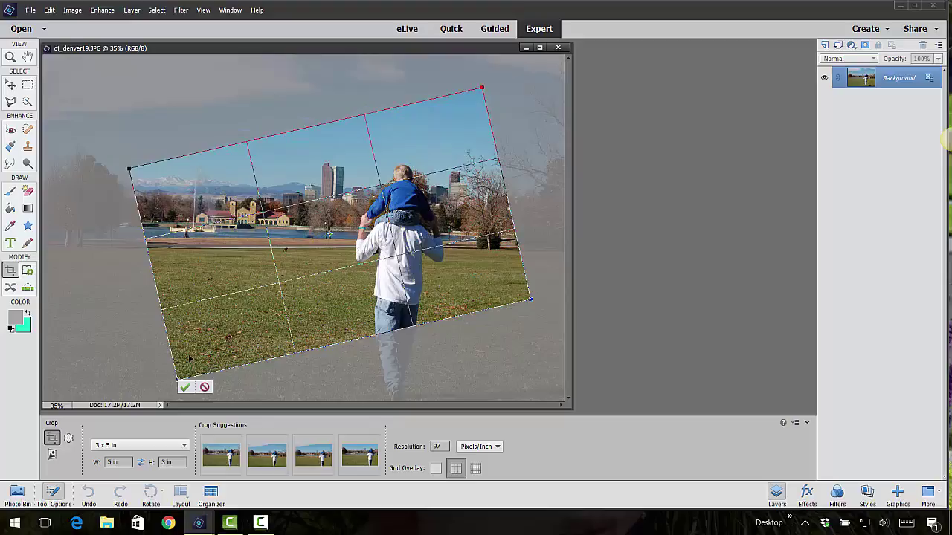
pyautogui.click(185, 386)
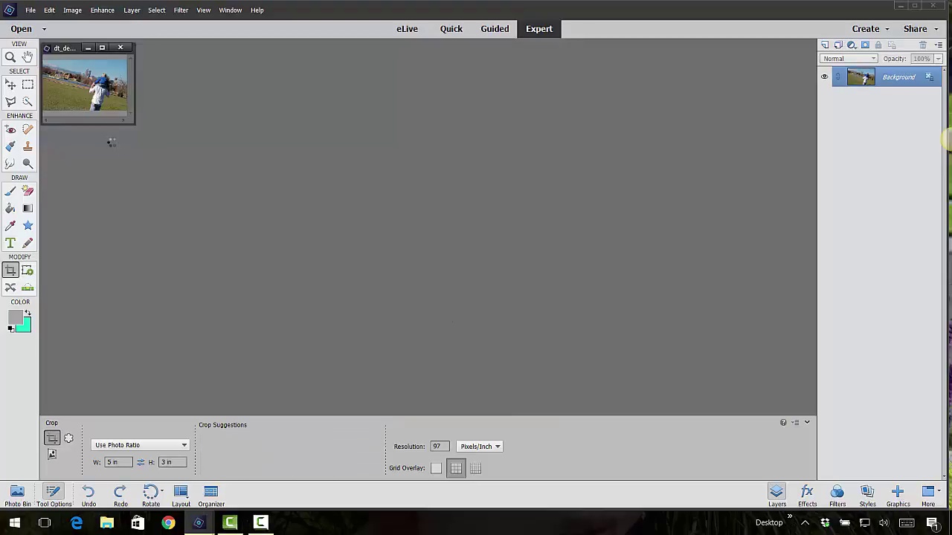
# Enlarge the window and zoom in on the tilted park crop.
pyautogui.moveTo(132, 123); pyautogui.dragTo(740, 405)
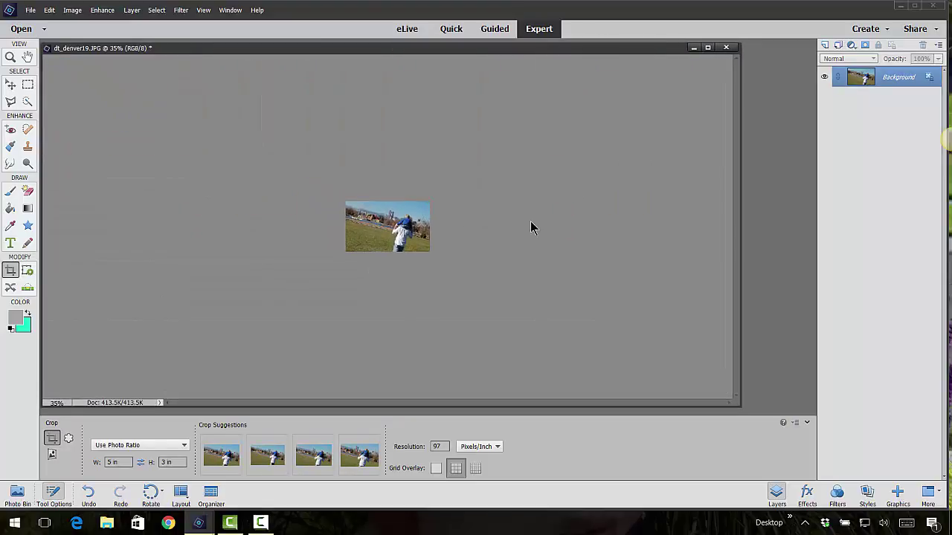
pyautogui.hotkey('ctrl', '=')
pyautogui.hotkey('ctrl', '=')
pyautogui.hotkey('ctrl', '=')
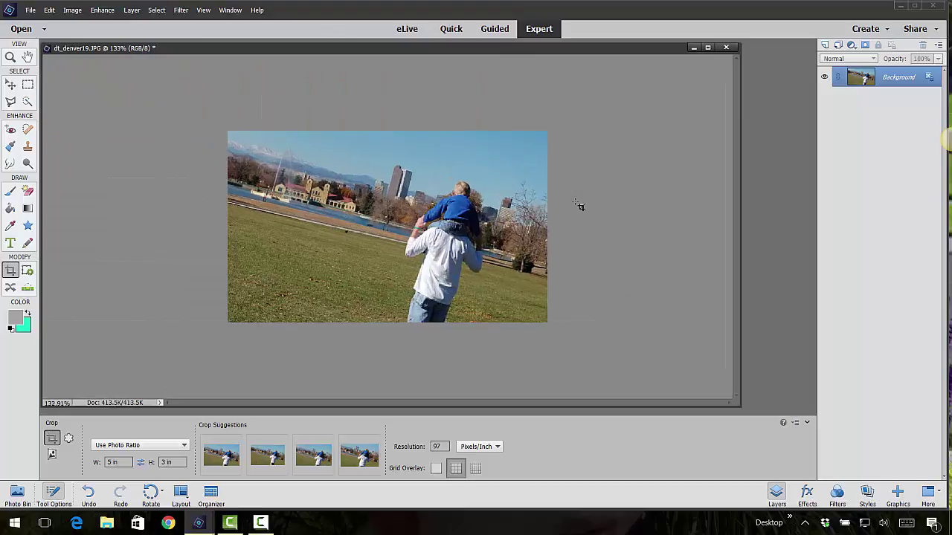
pyautogui.scroll(2, 580, 206)
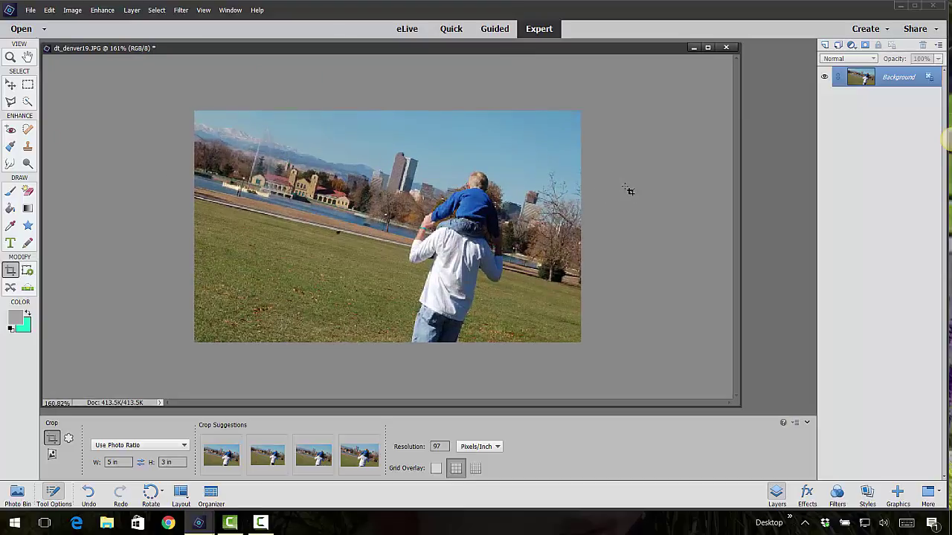